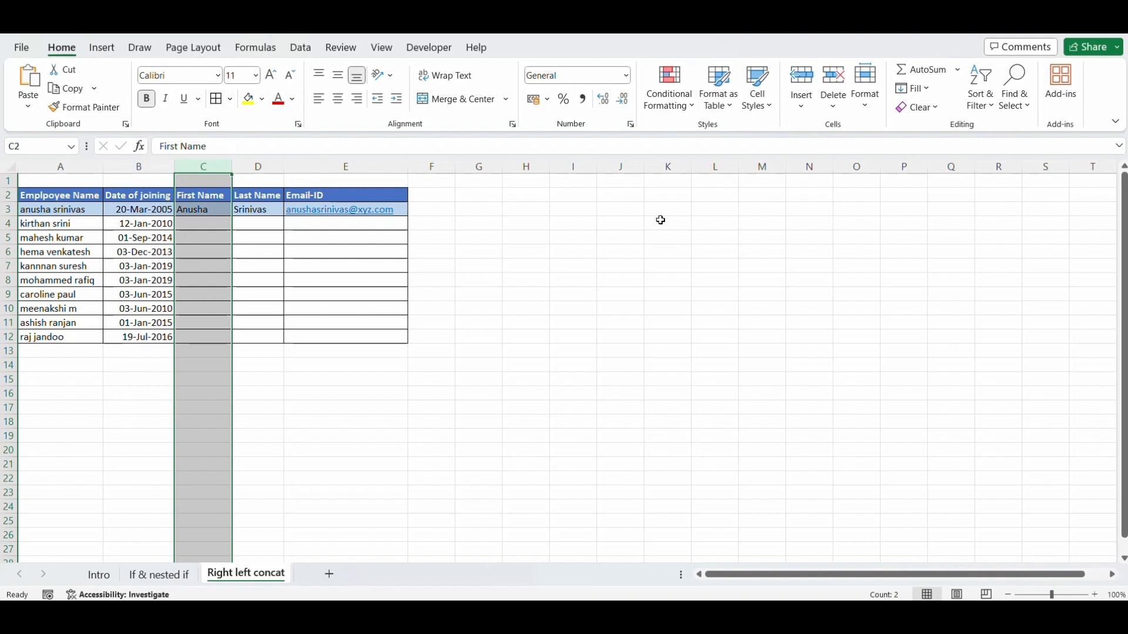
key(Right)
key(ctrl+space)
key(Right)
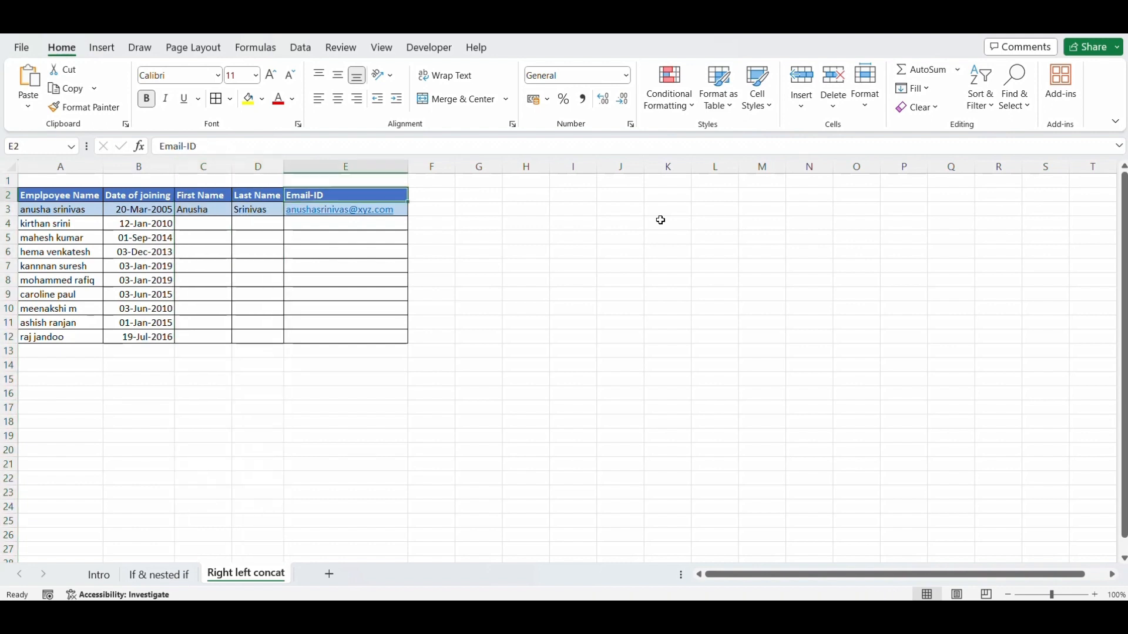
key(ctrl+space)
key(Down)
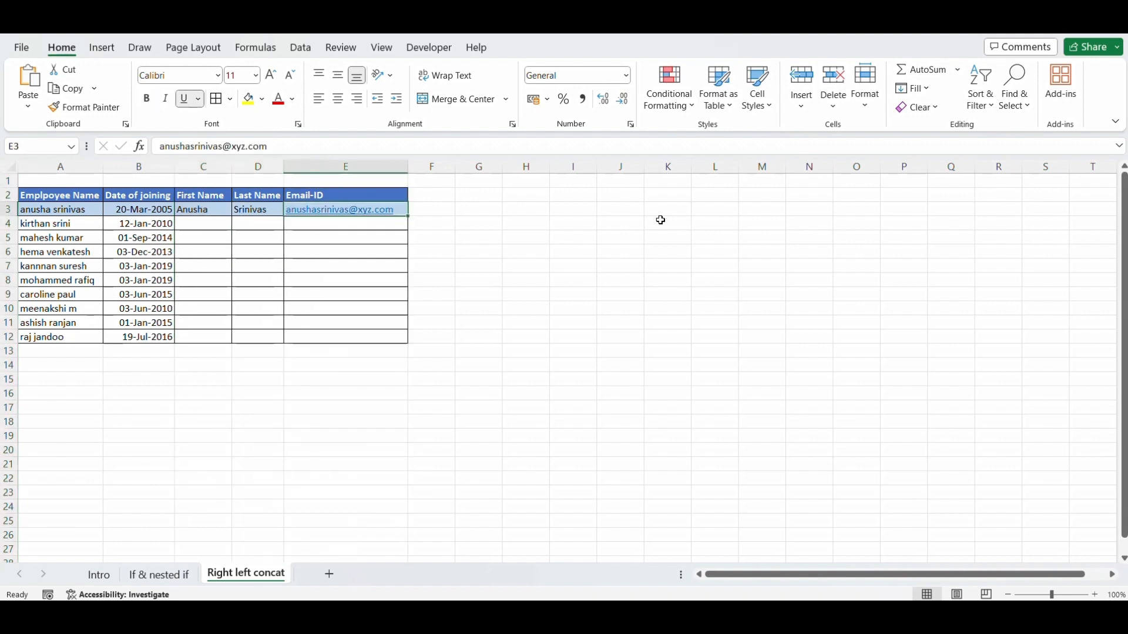
Number the First Name, Last Name and Email-ID columns 1, 2 and 3 in cells C1 to E1.
key(Left)
key(Left)
key(Up)
key(Up)
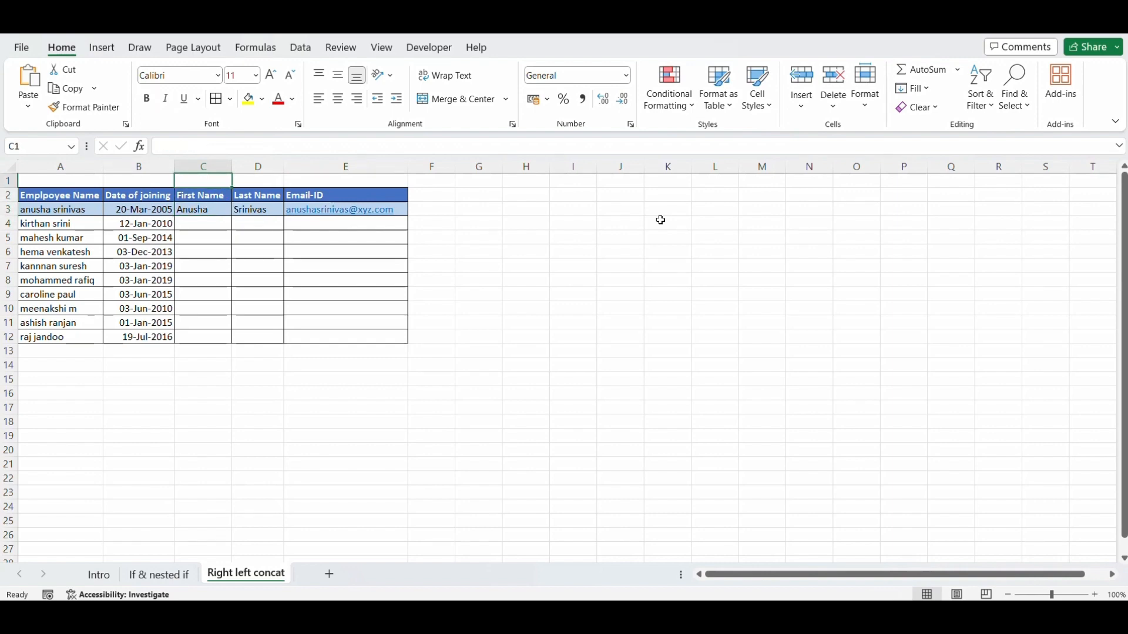
text(1)
key(Right)
text(2)
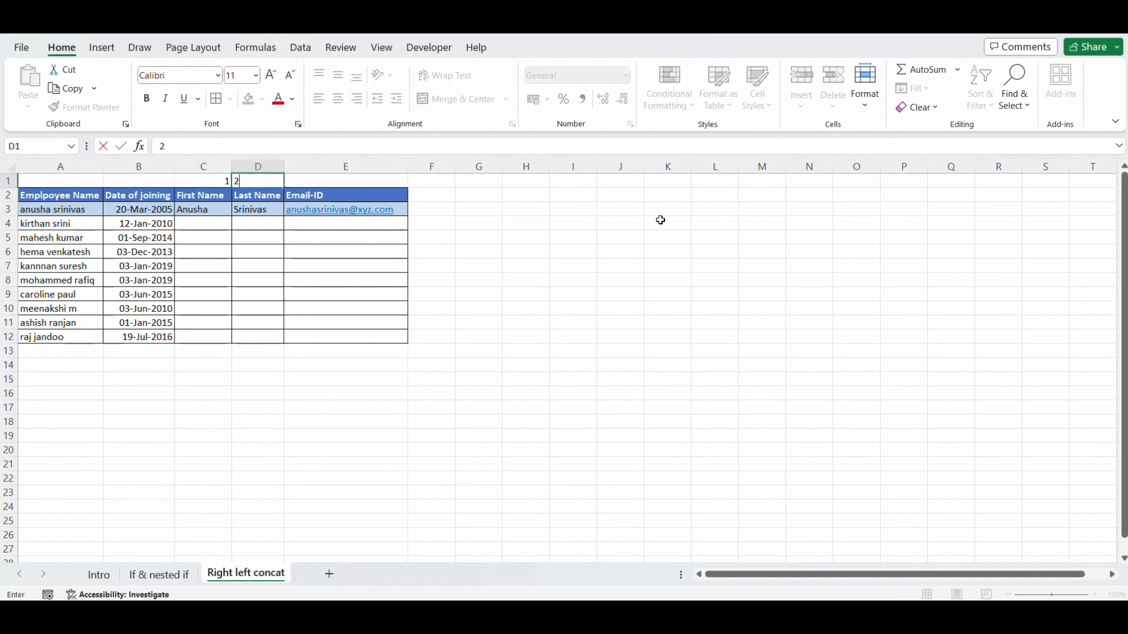
key(Right)
text(3)
key(Down)
Enter the formula =LEFT(A4,7) in cell C4 to extract the first name from the employee name.
key(Left)
key(Left)
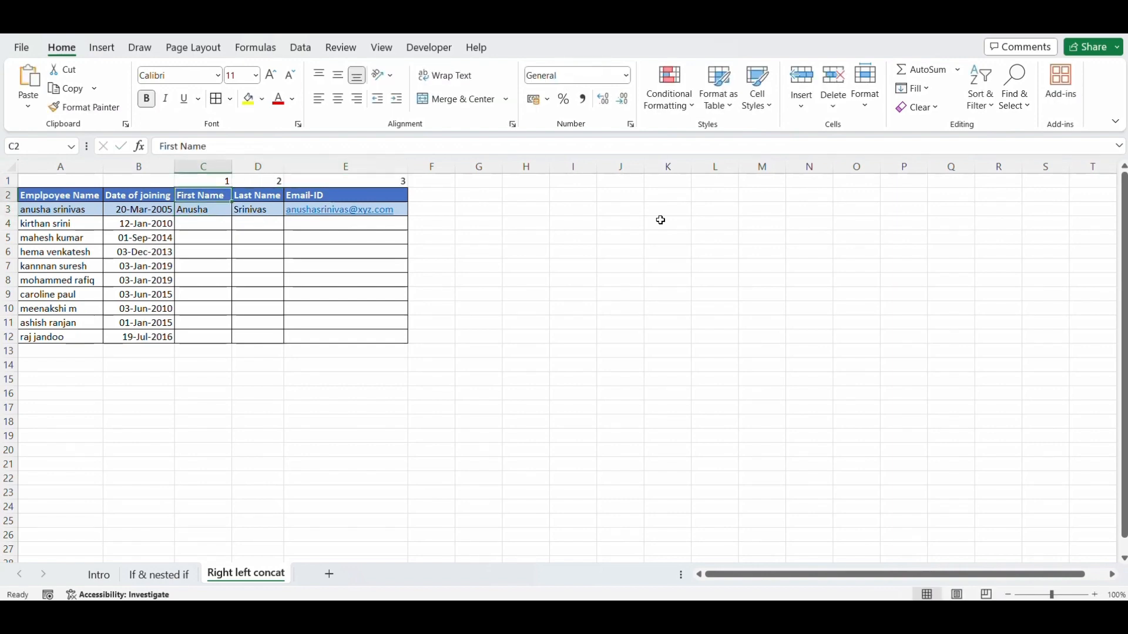
key(Down)
key(Down)
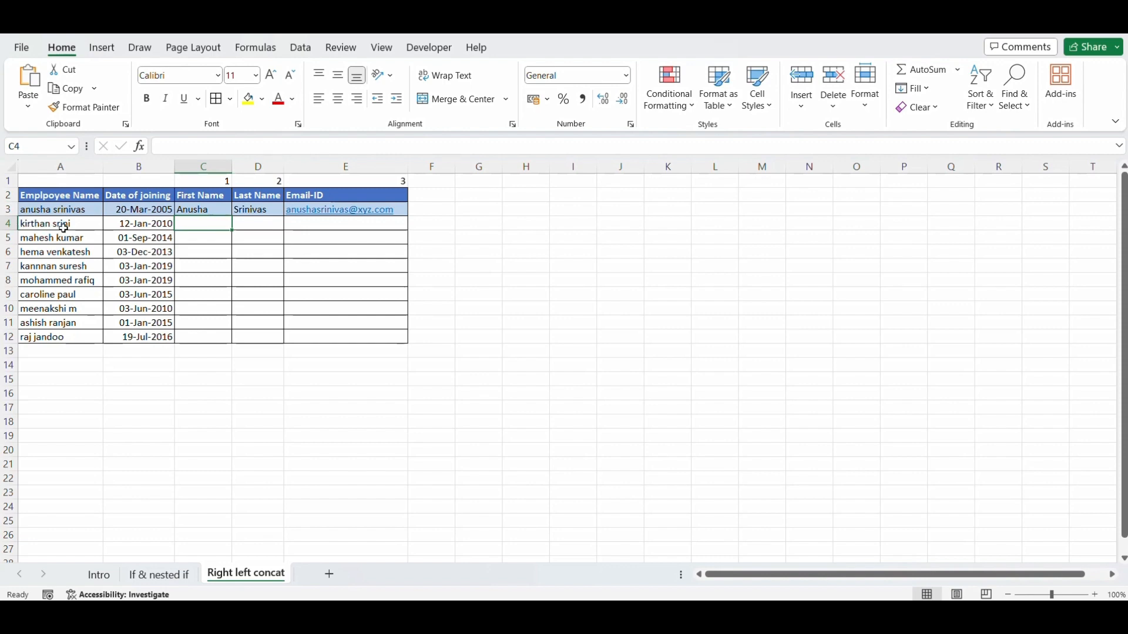
text(=left)
key(Tab)
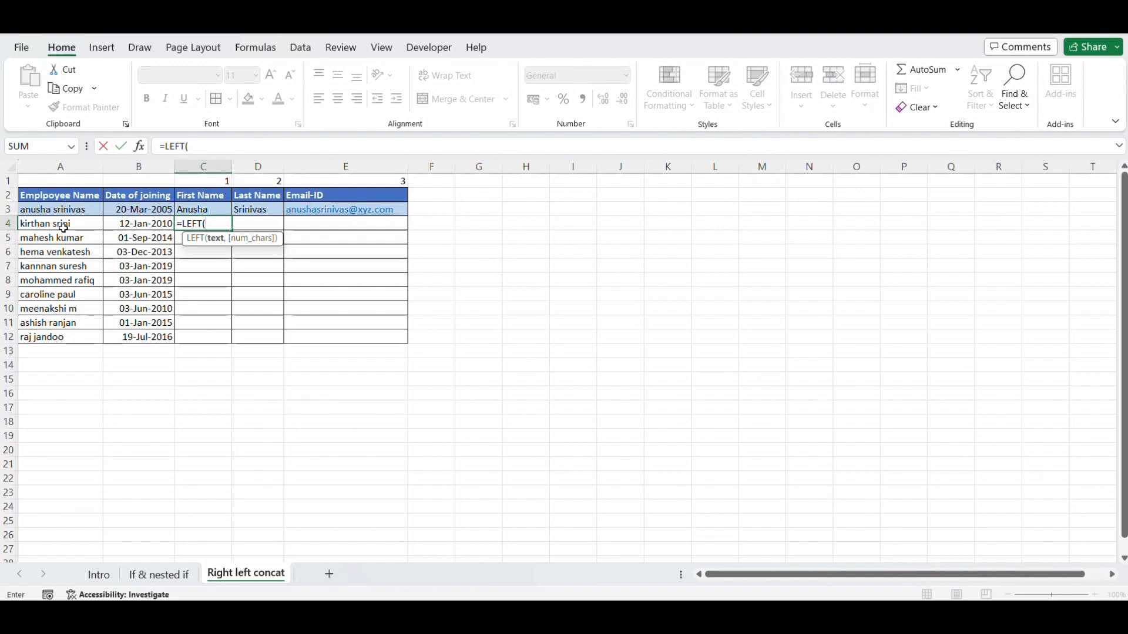
click(63, 228)
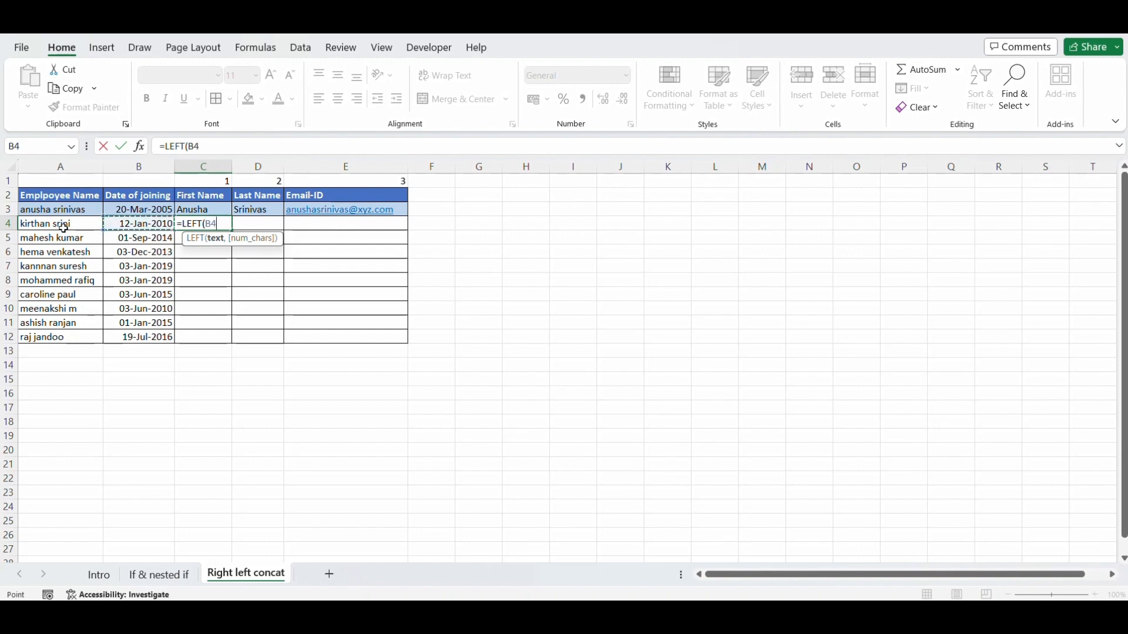
text(,)
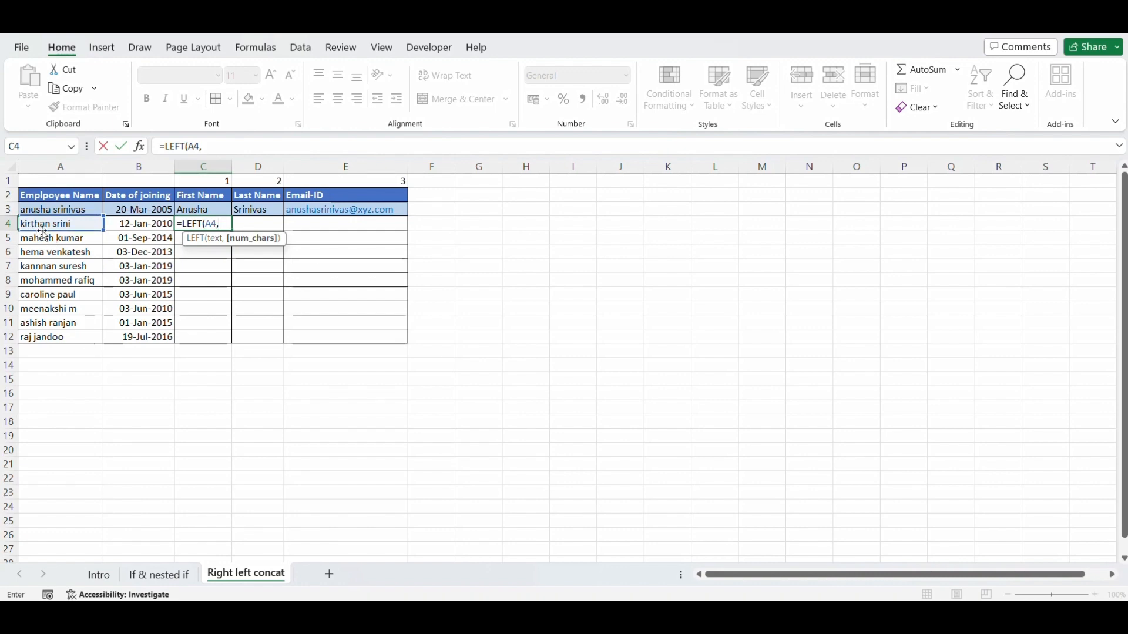
text(7)
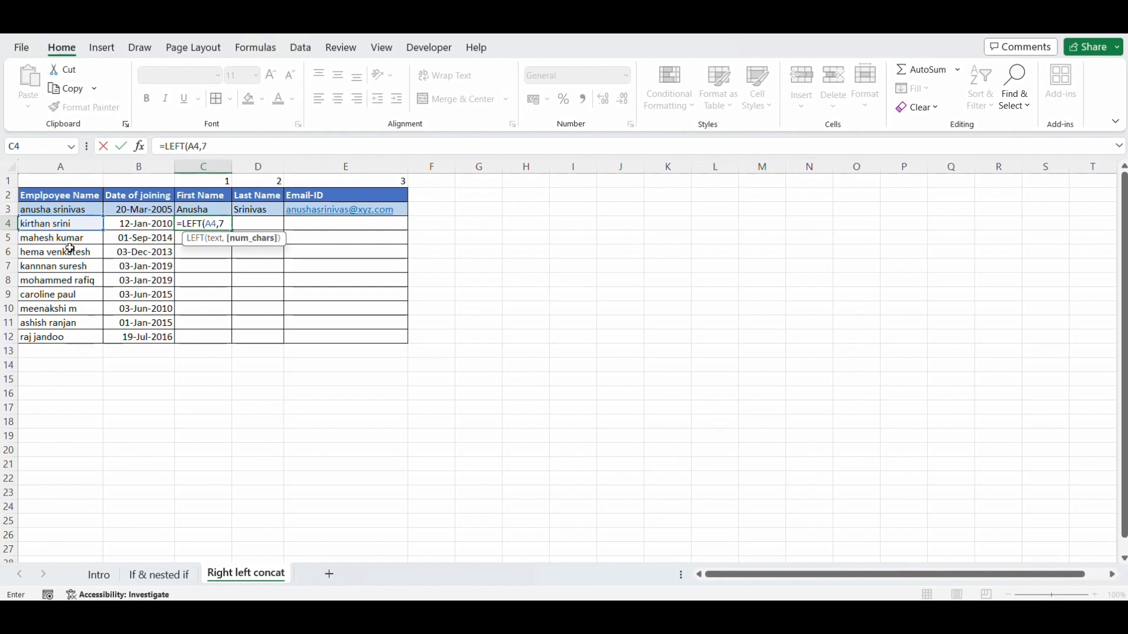
text())
key(Return)
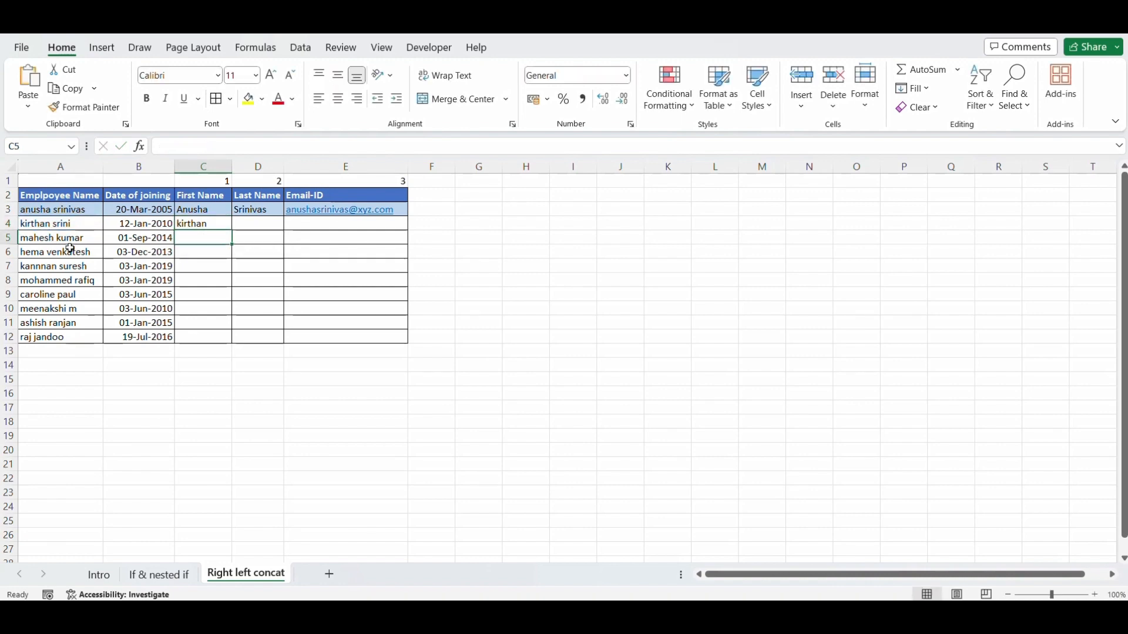
Go through the employee names in column A to compare the lengths of the first names.
key(Up)
key(Down)
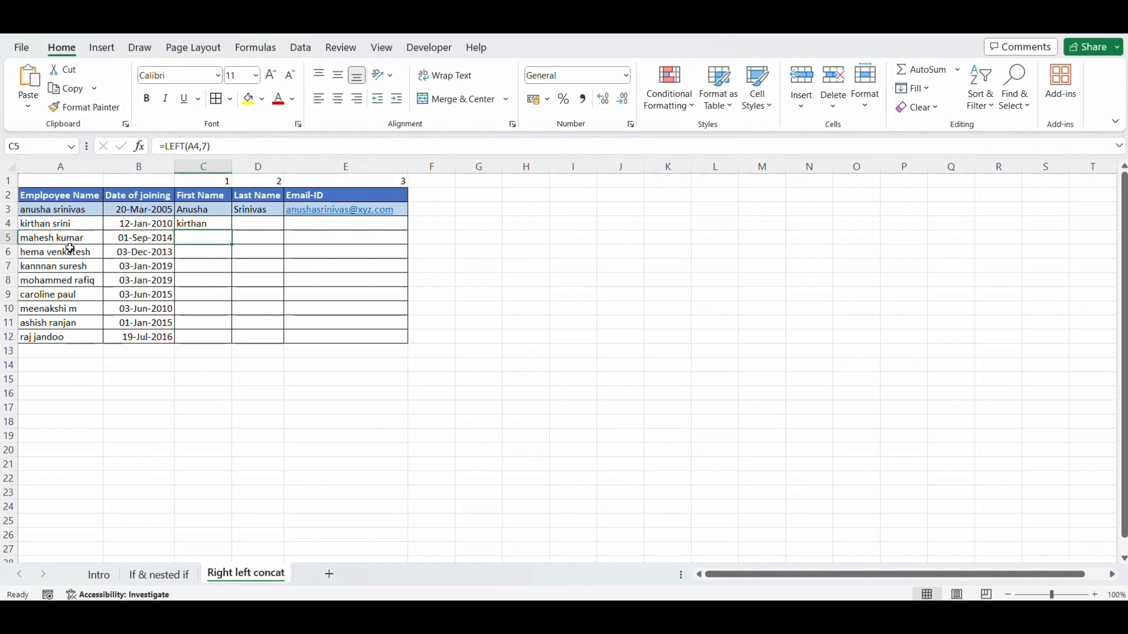
key(Left)
key(Left)
key(Down)
key(Down)
key(Down)
key(Down)
key(Down)
key(Down)
key(Down)
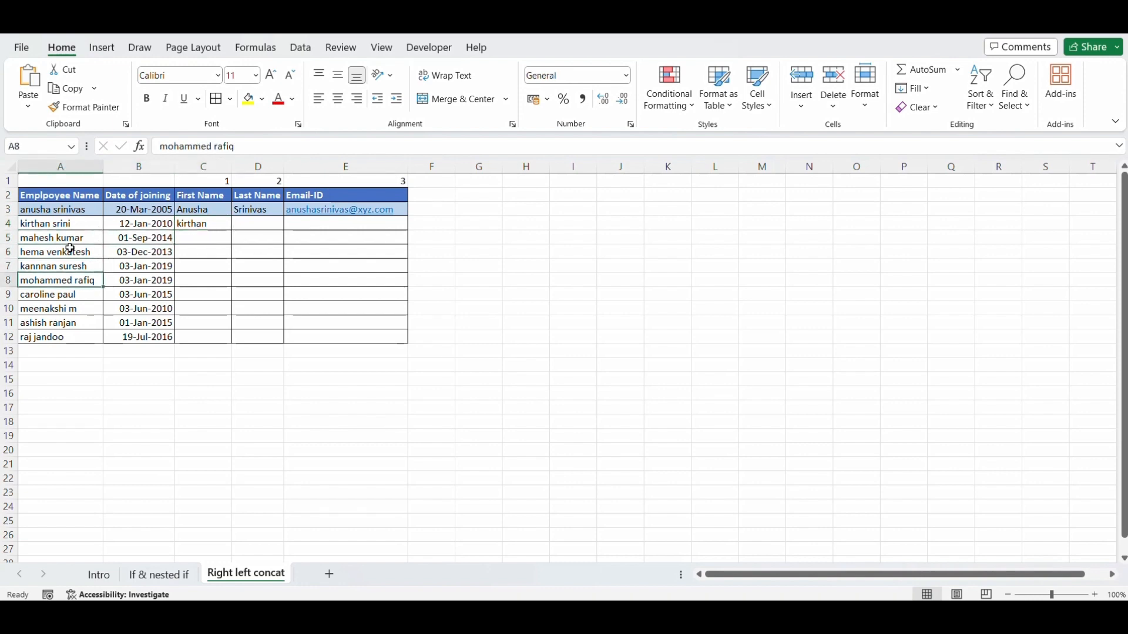
key(Up)
key(Up)
key(Up)
key(Up)
key(Up)
key(Up)
key(Up)
key(Up)
key(Up)
key(Down)
key(Down)
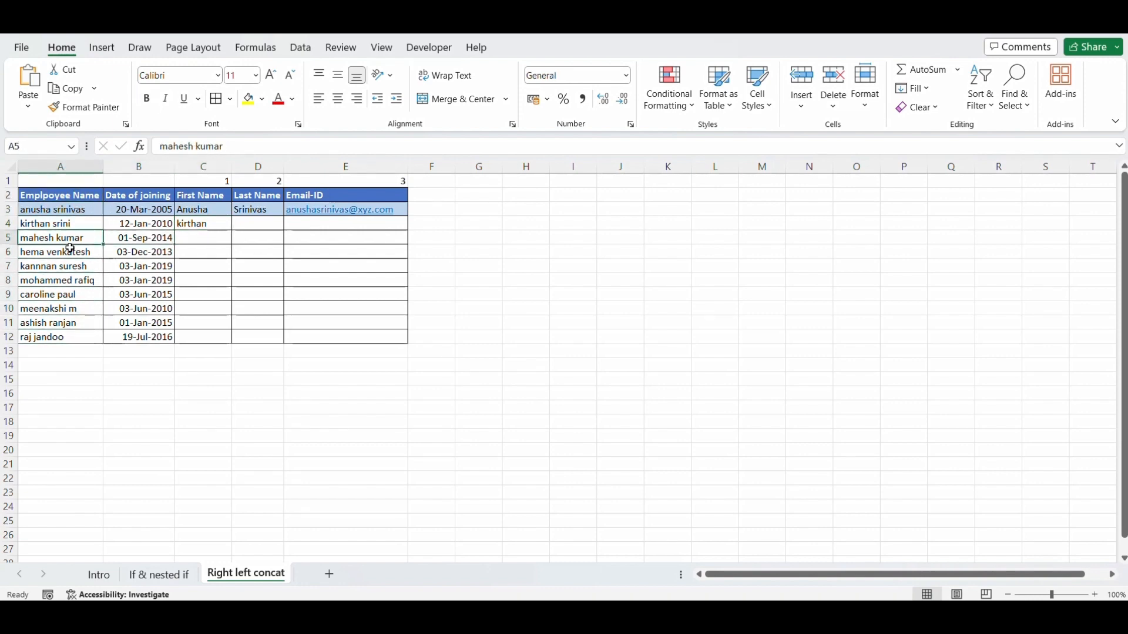
Replace the fixed character count in C4 with a space search, making the formula =LEFT(A4,FIND(" ",A4)).
key(Up)
key(Right)
key(Right)
click(264, 148)
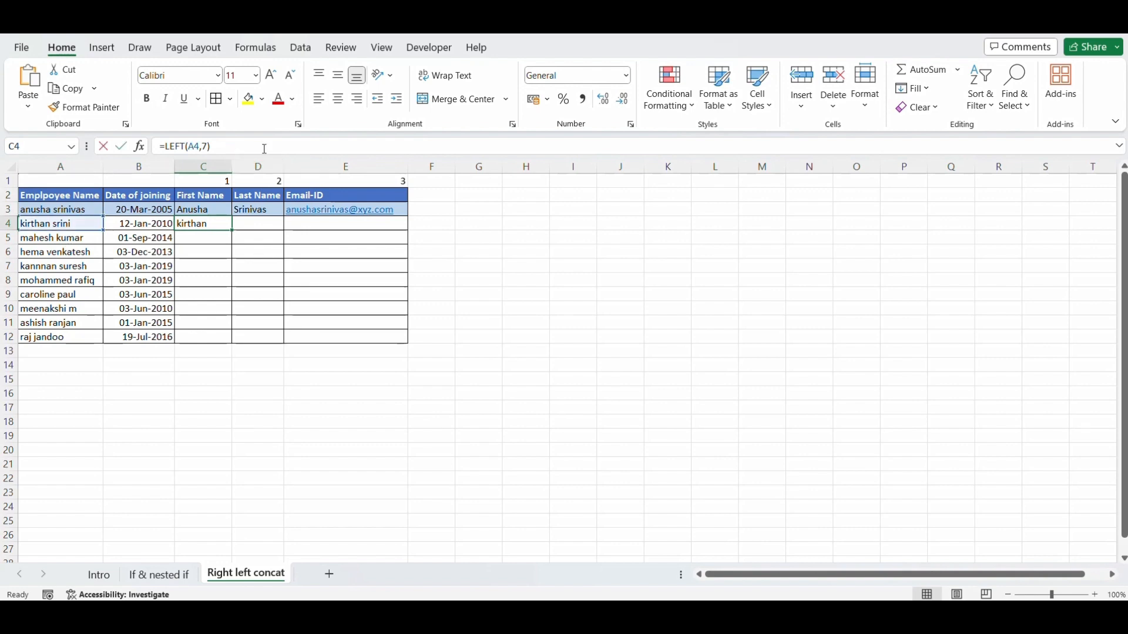
key(BackSpace)
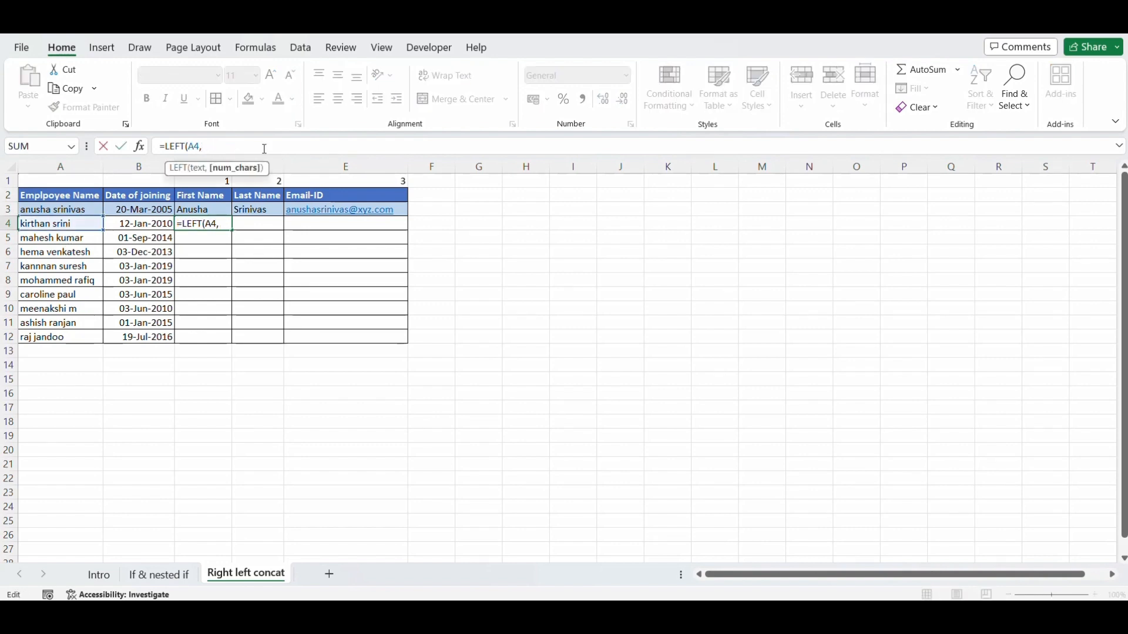
text(FIND()
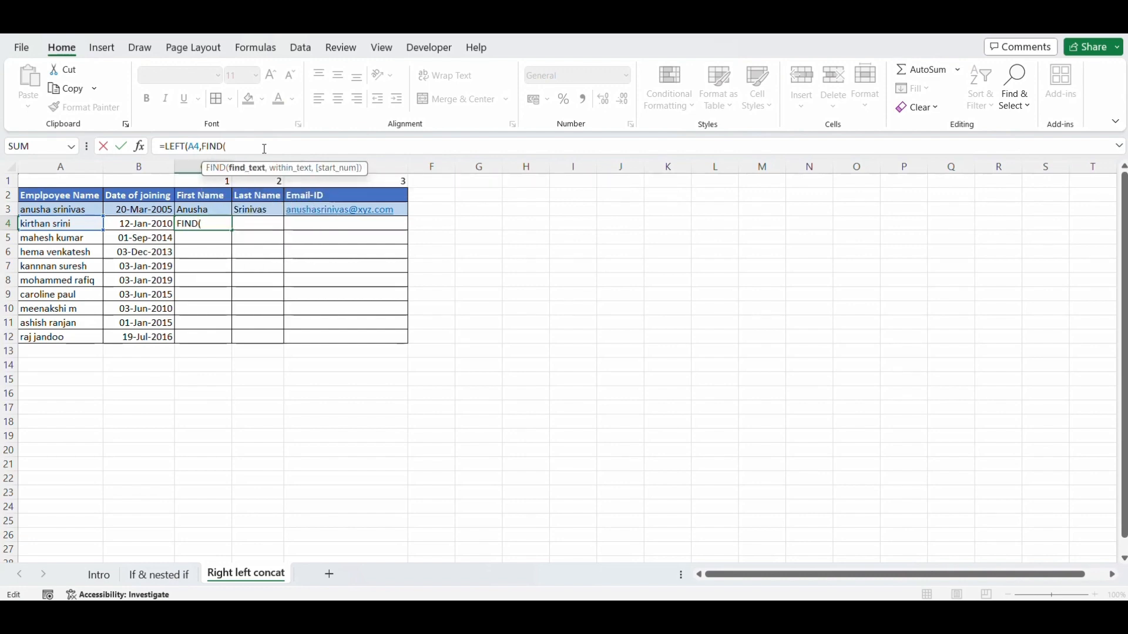
text(" ",)
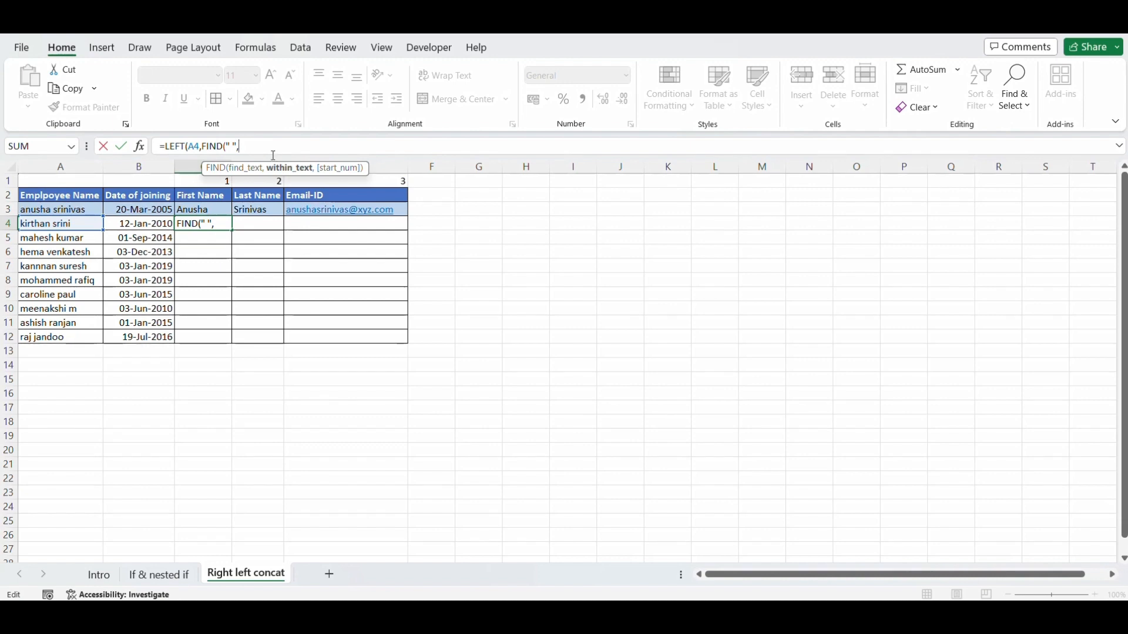
click(65, 223)
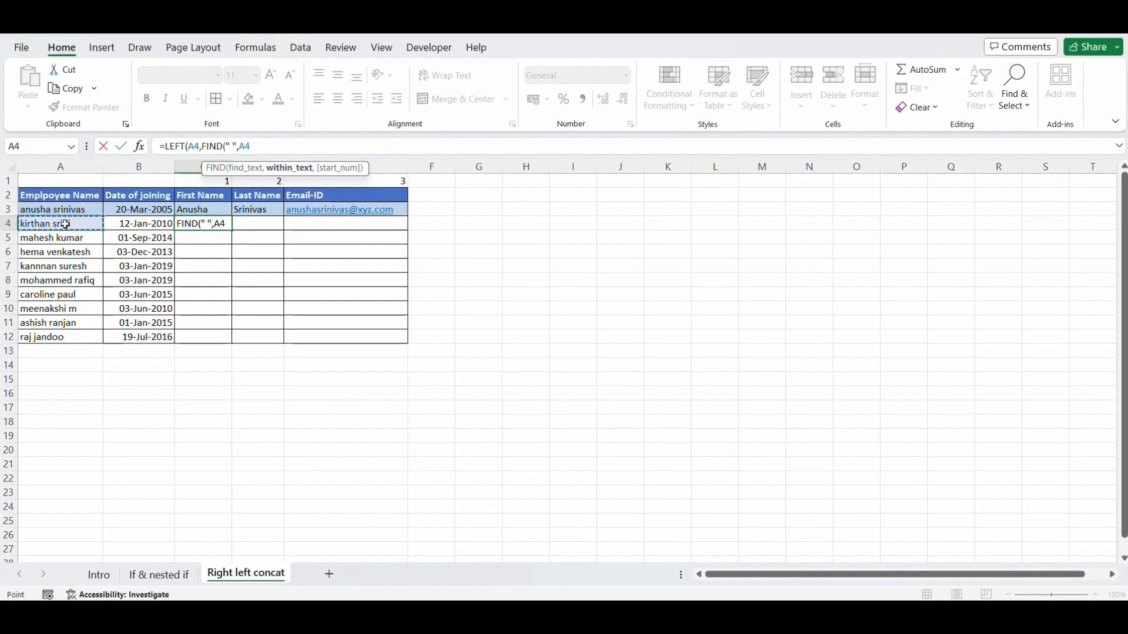
text())
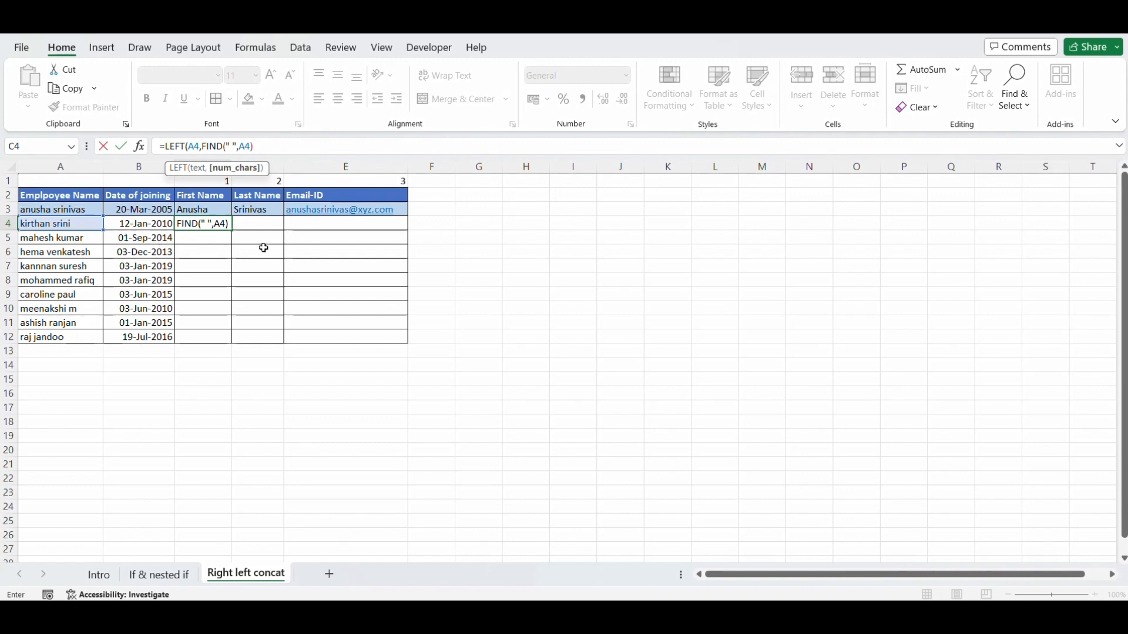
text())
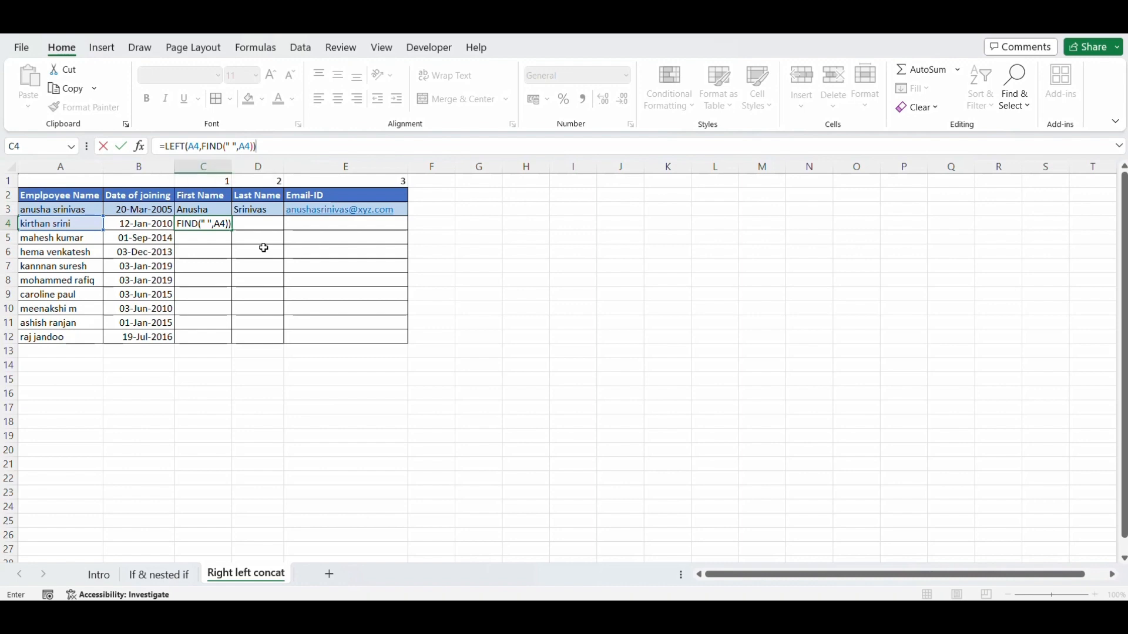
key(ctrl+Return)
Paste C4's result as a value into G4 to check it for a trailing space, and clear G4.
key(ctrl+c)
key(Right)
key(Right)
key(Right)
key(Right)
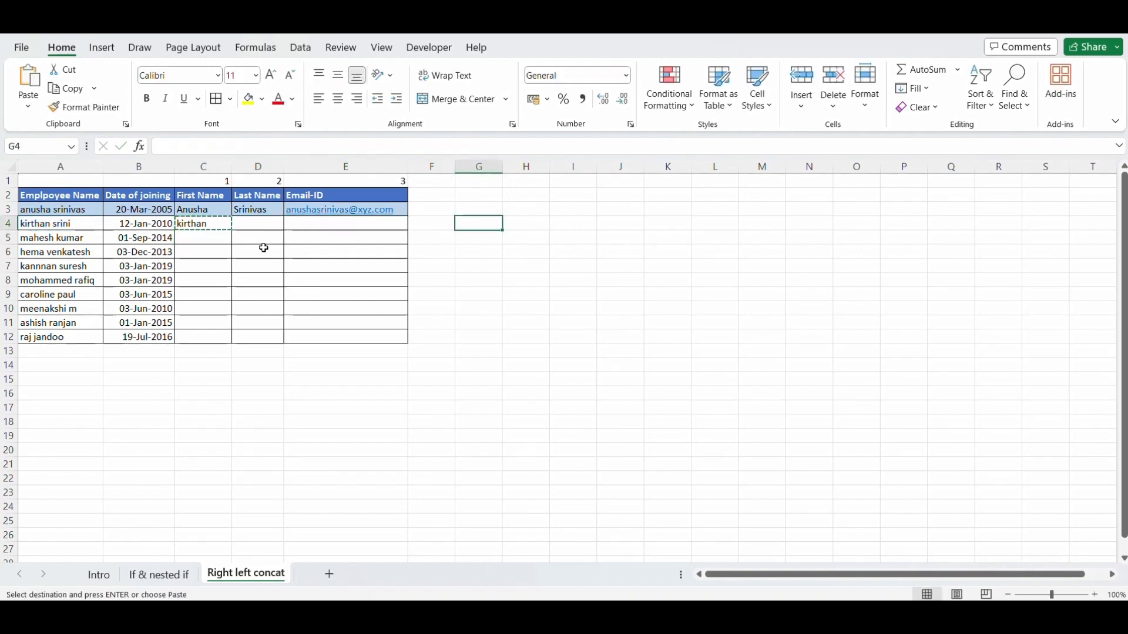
key(ctrl+alt+v)
key(v)
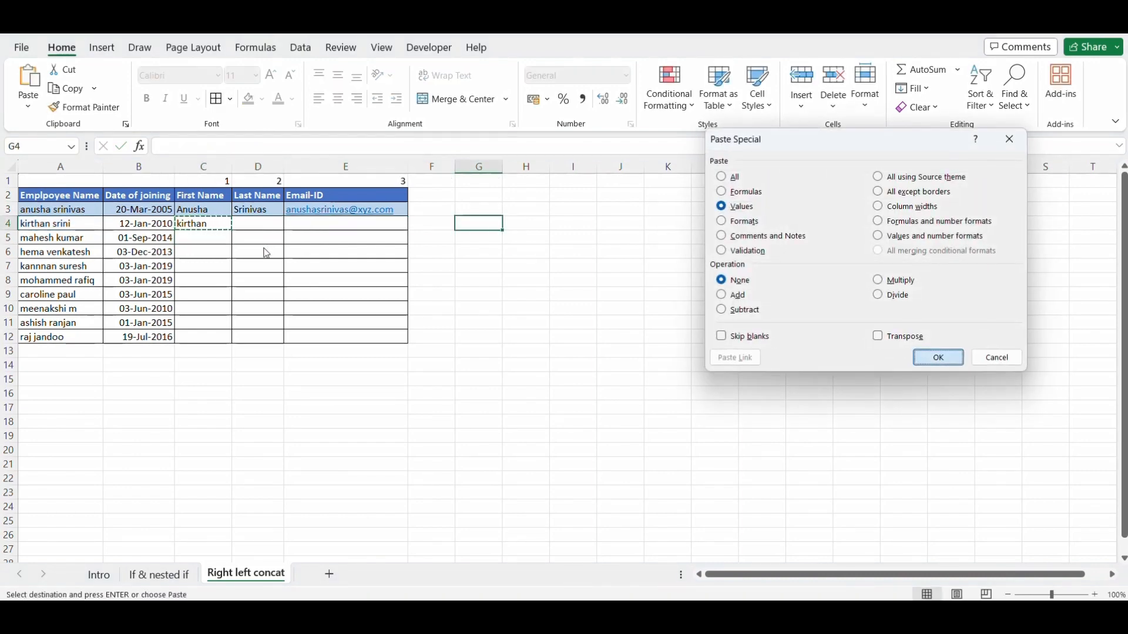
key(Return)
key(F2)
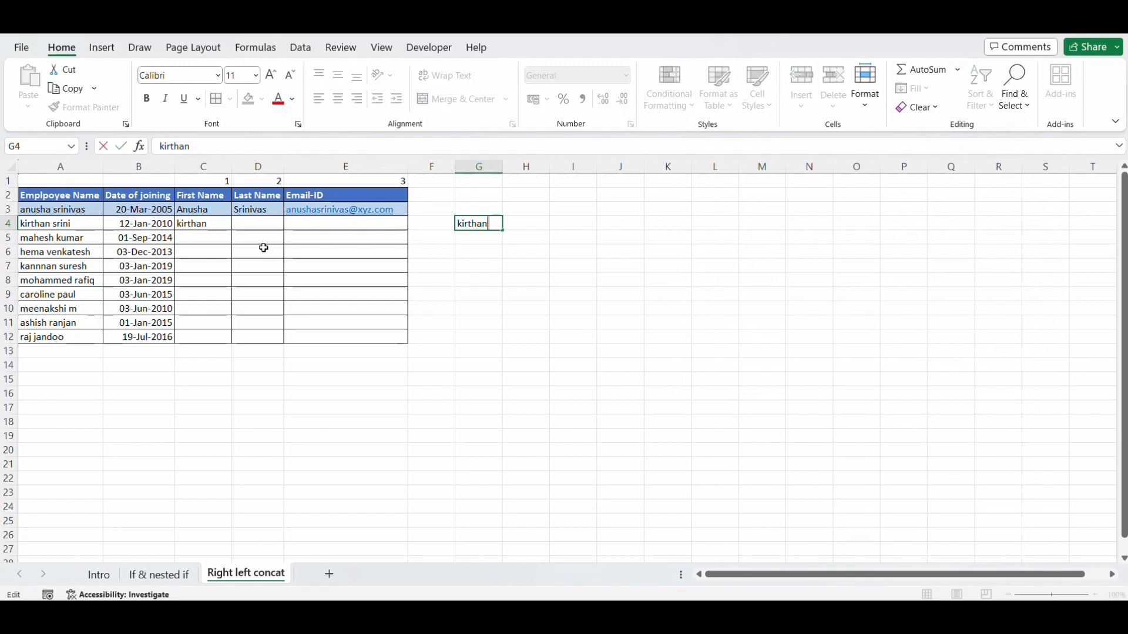
key(Escape)
key(Delete)
Subtract 1 from the FIND result in C4, making the formula =LEFT(A4,FIND(" ",A4)-1).
key(Left)
key(Left)
key(Left)
key(Left)
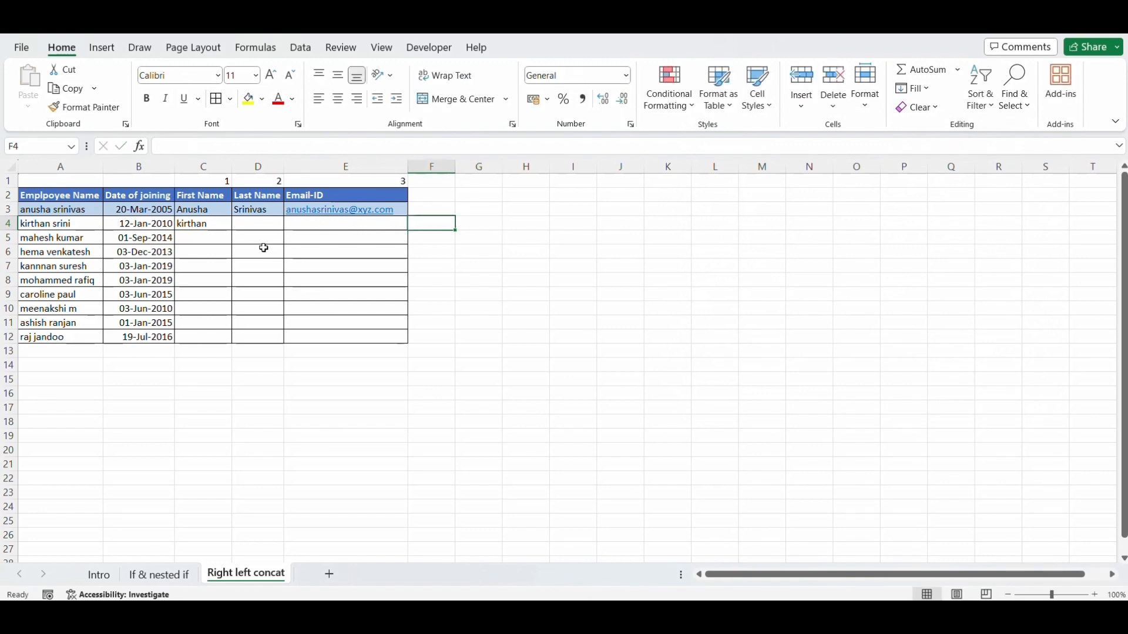
click(271, 145)
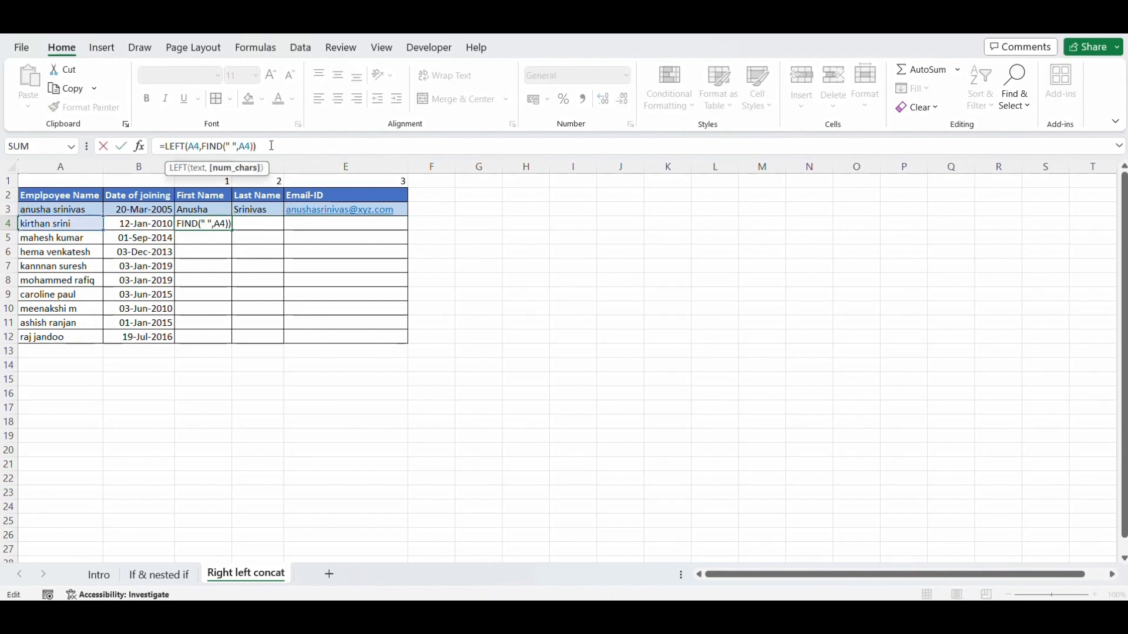
key(Left)
text(-1)
key(Return)
key(Up)
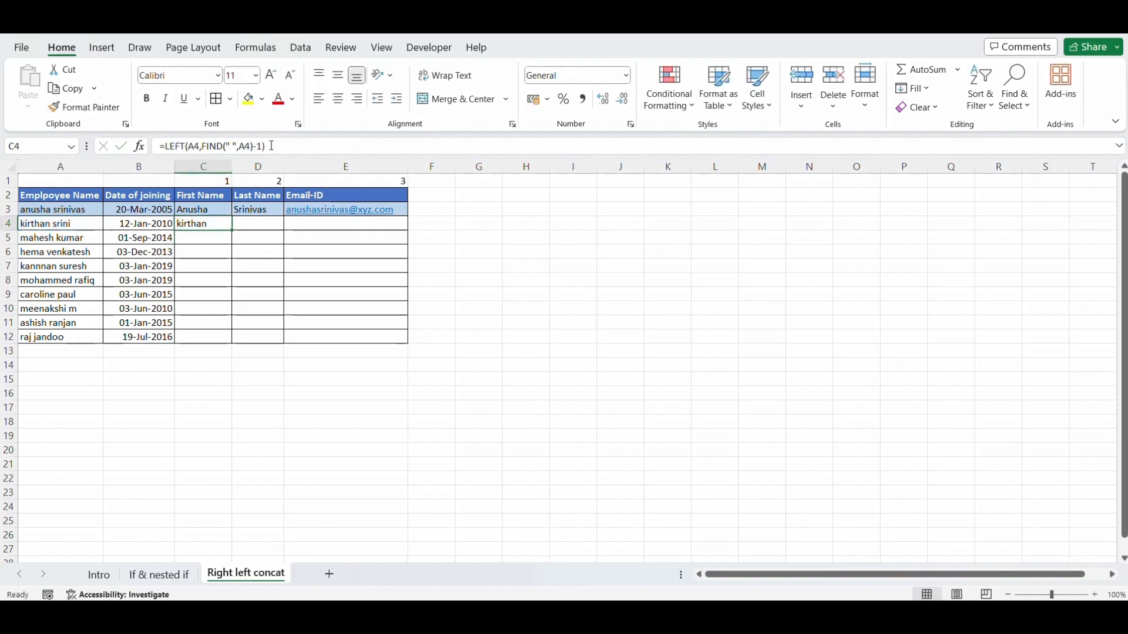
Recheck the corrected C4 result for a trailing space by pasting its value into G4, and clear G4.
key(ctrl+c)
key(Right)
key(Right)
key(Right)
key(Right)
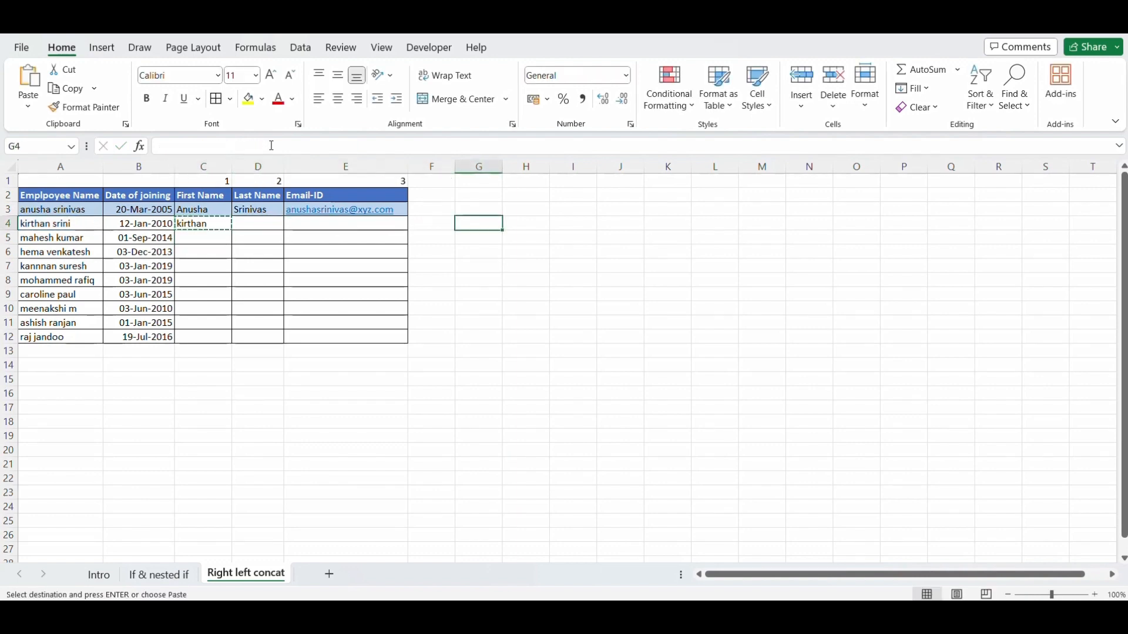
key(ctrl+alt+v)
key(v)
key(Return)
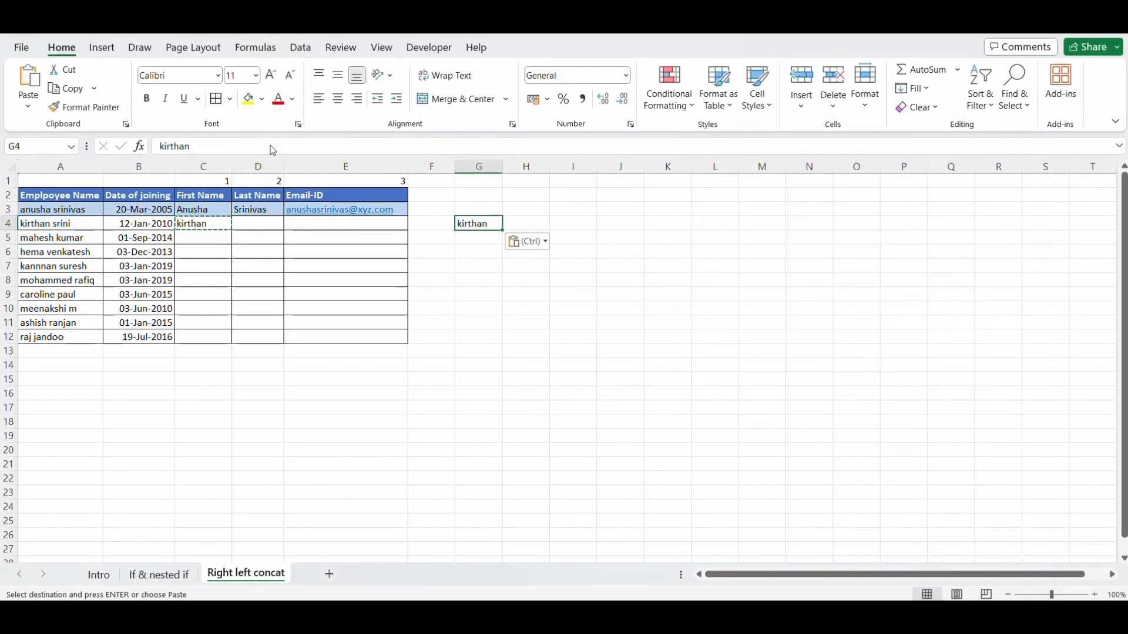
click(271, 145)
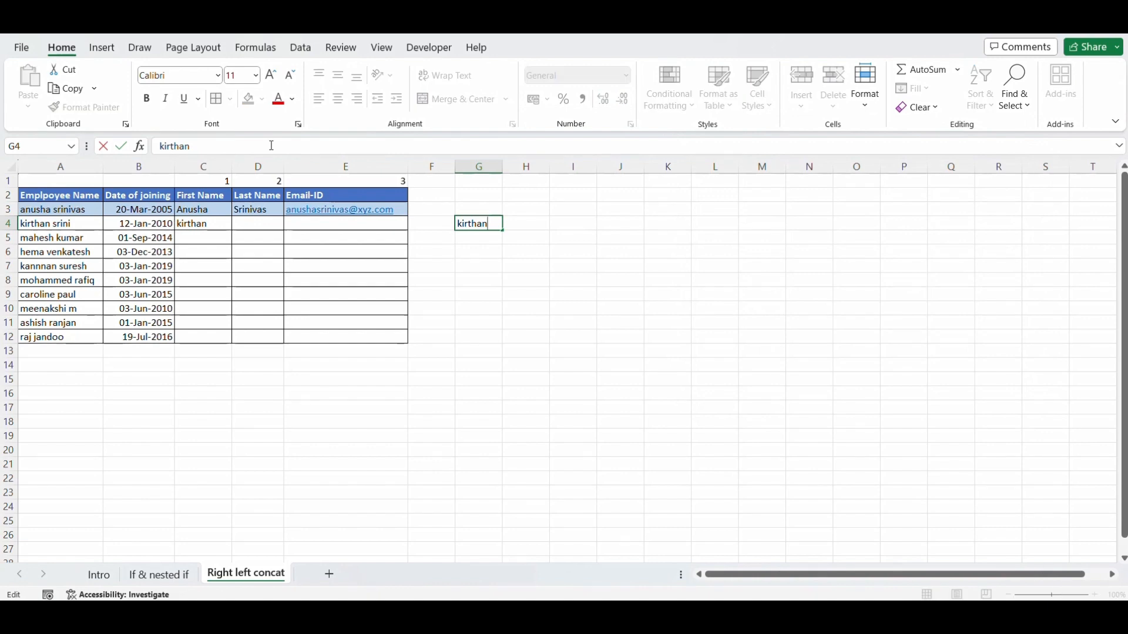
key(Escape)
key(Delete)
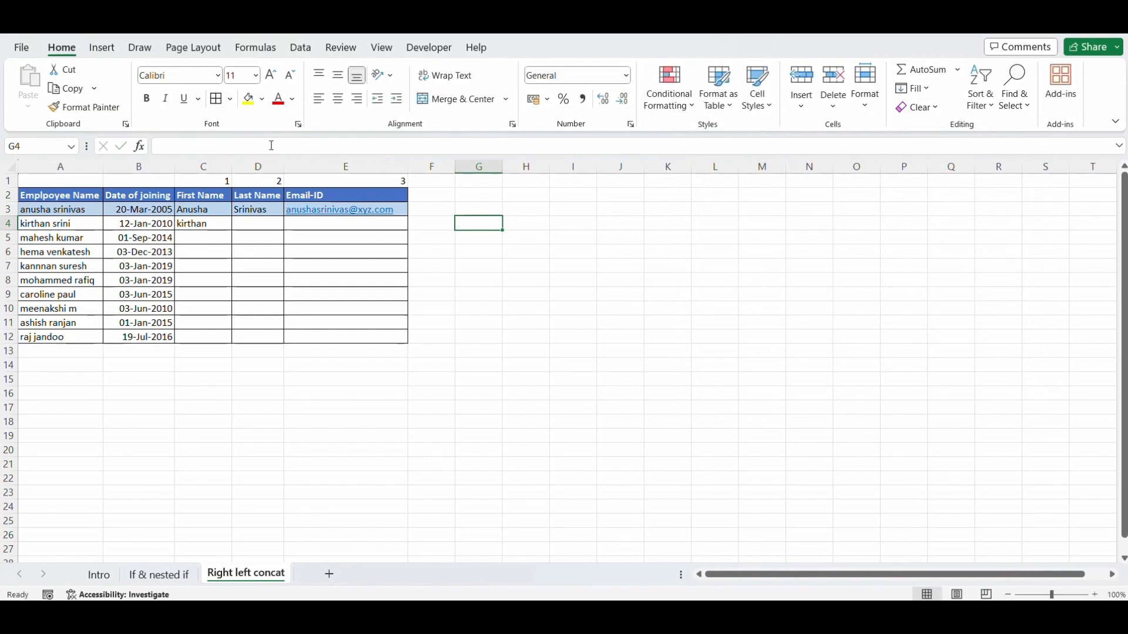
Copy the first-name formula from C4 down through C12.
key(Left)
key(Left)
key(Left)
key(Left)
key(ctrl+c)
key(Left)
key(ctrl+Down)
key(Right)
key(ctrl+shift+Up)
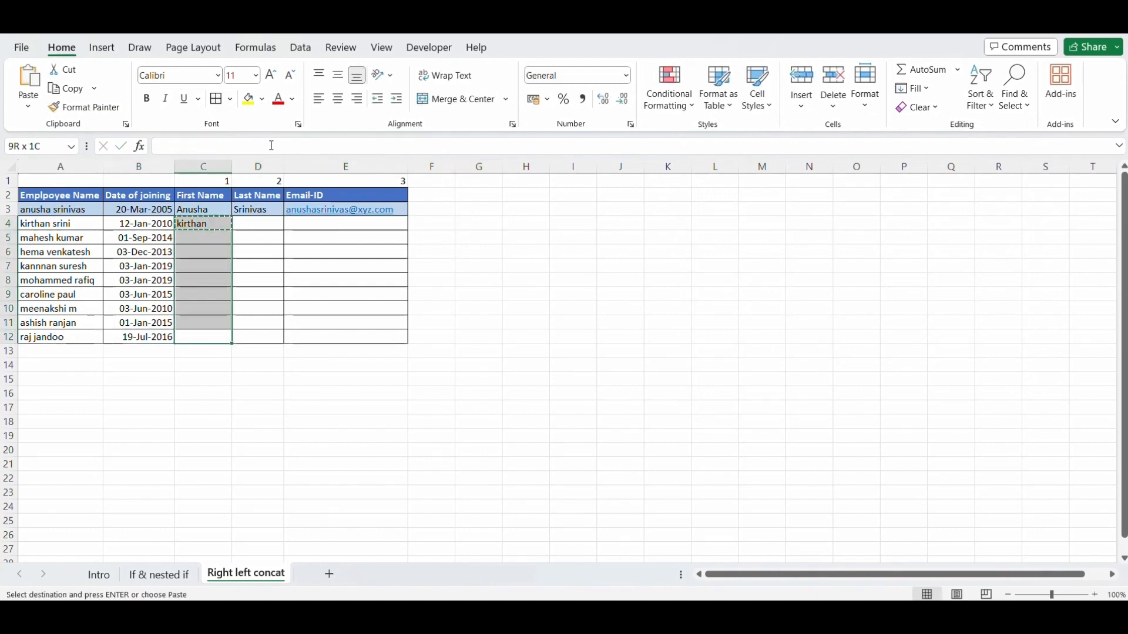
key(ctrl+v)
Check the first-name formula results in C4 through C12.
key(Up)
key(Up)
key(Up)
key(Up)
key(Up)
key(Up)
key(Up)
key(Up)
key(Up)
key(Up)
key(Down)
key(Down)
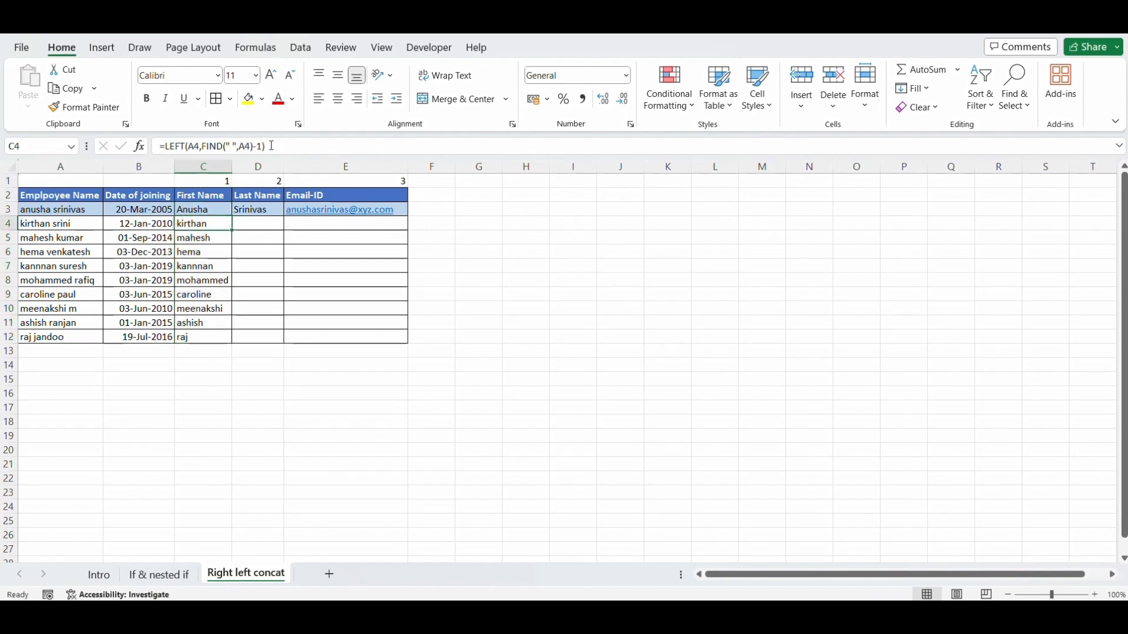
Enter the last-name formula =RIGHT(A4,FIND(" ",A4)) in D4.
key(Right)
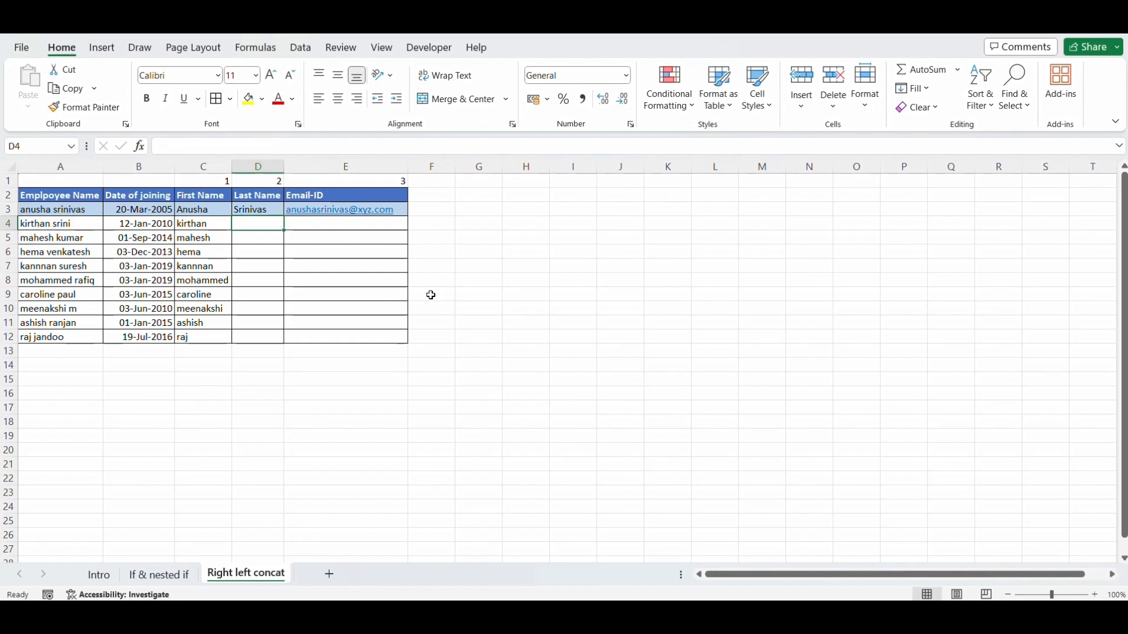
text(=righ)
key(Tab)
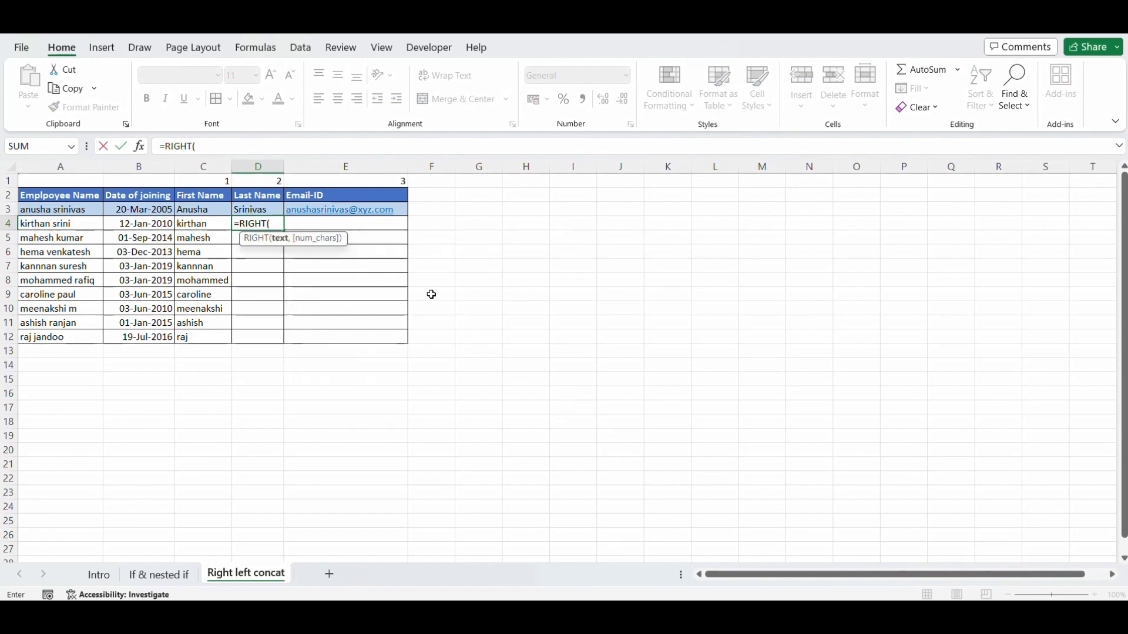
key(Left)
key(Left)
key(Left)
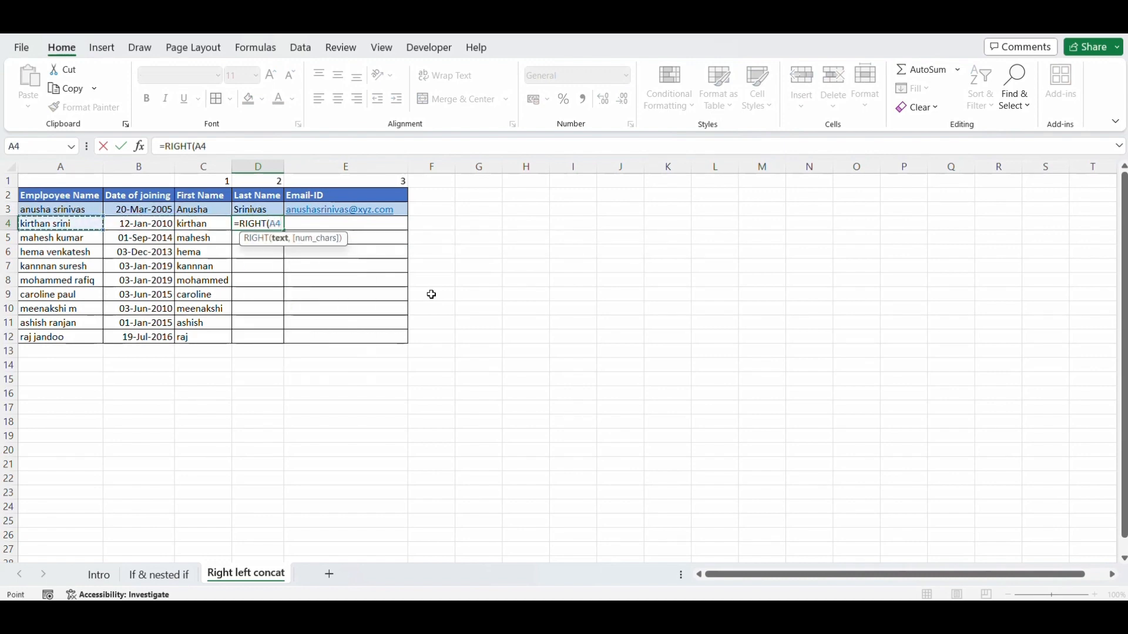
text(,)
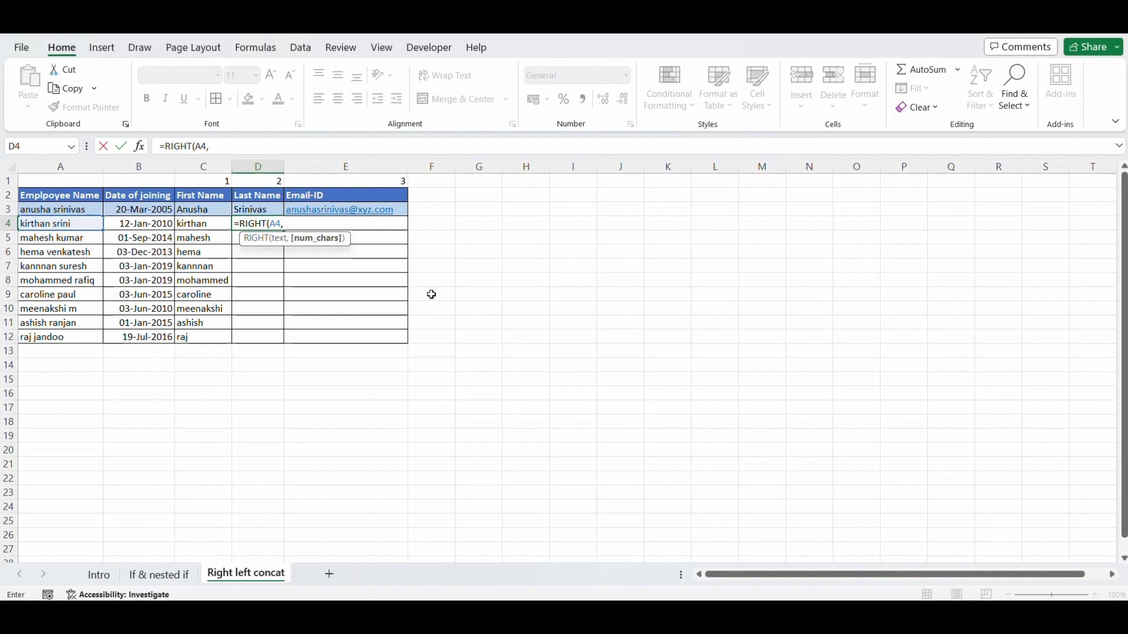
text(find)
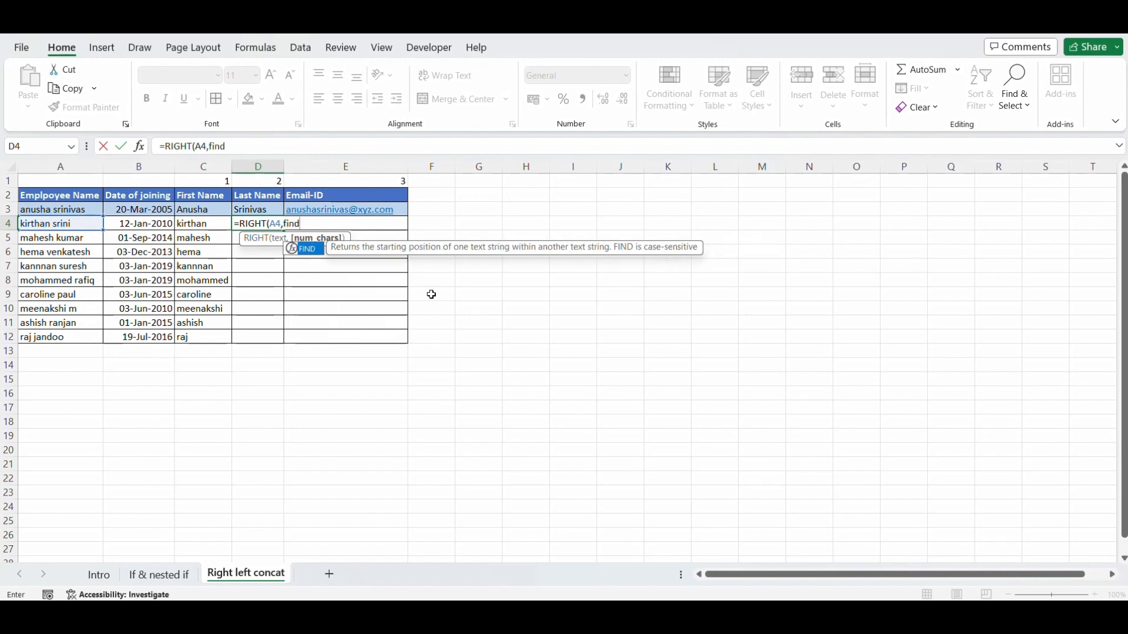
key(Tab)
text(" ",)
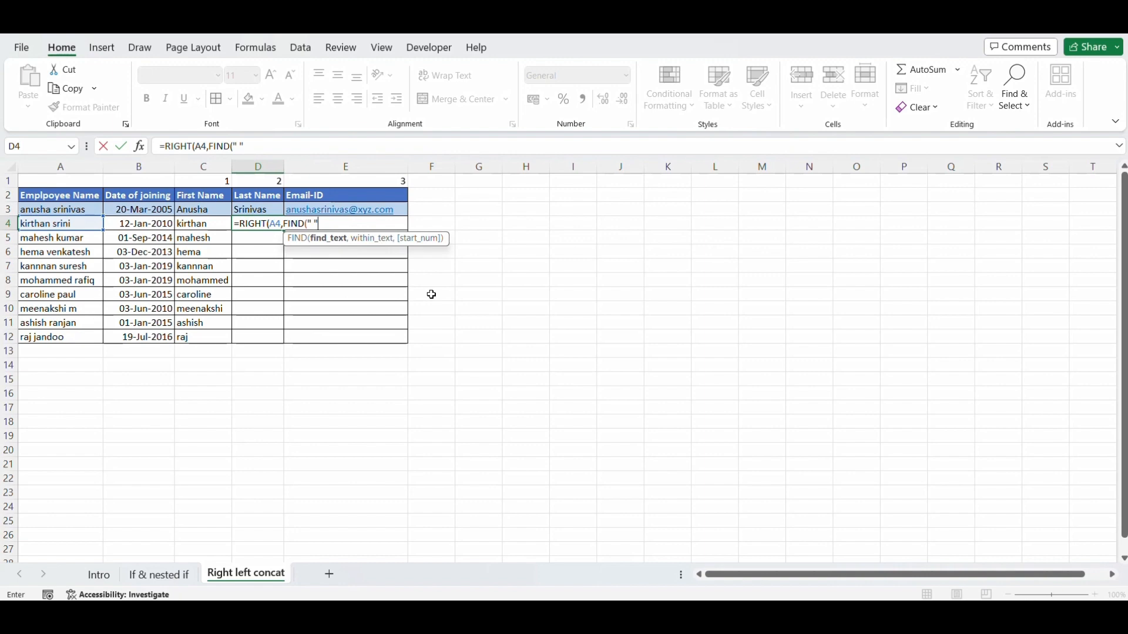
key(Left)
key(Left)
key(Left)
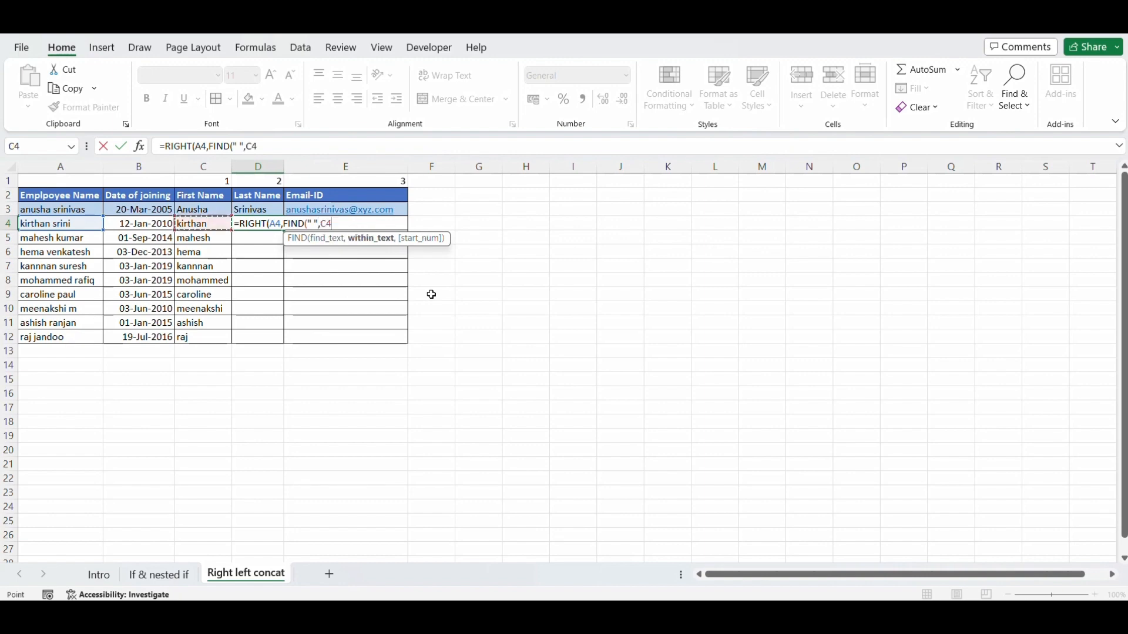
text())
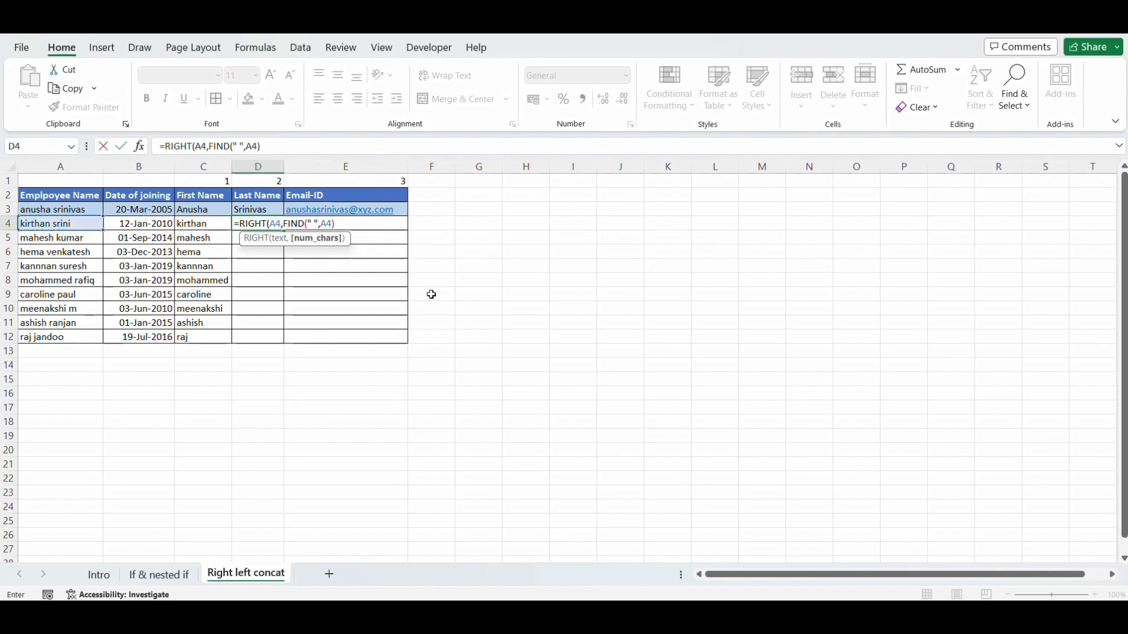
text())
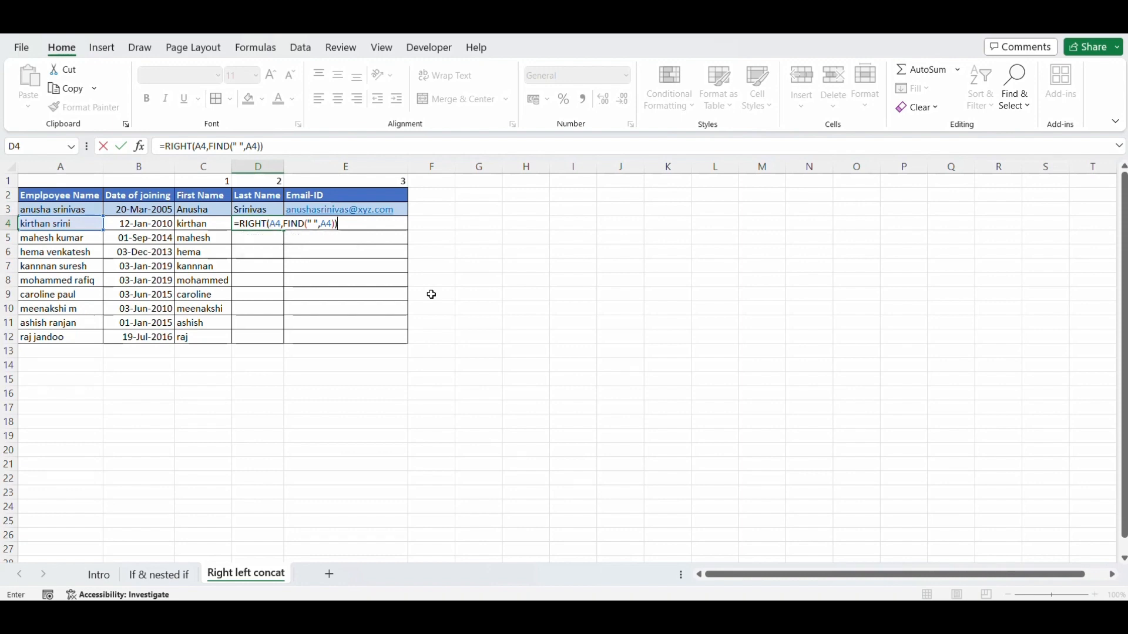
key(Return)
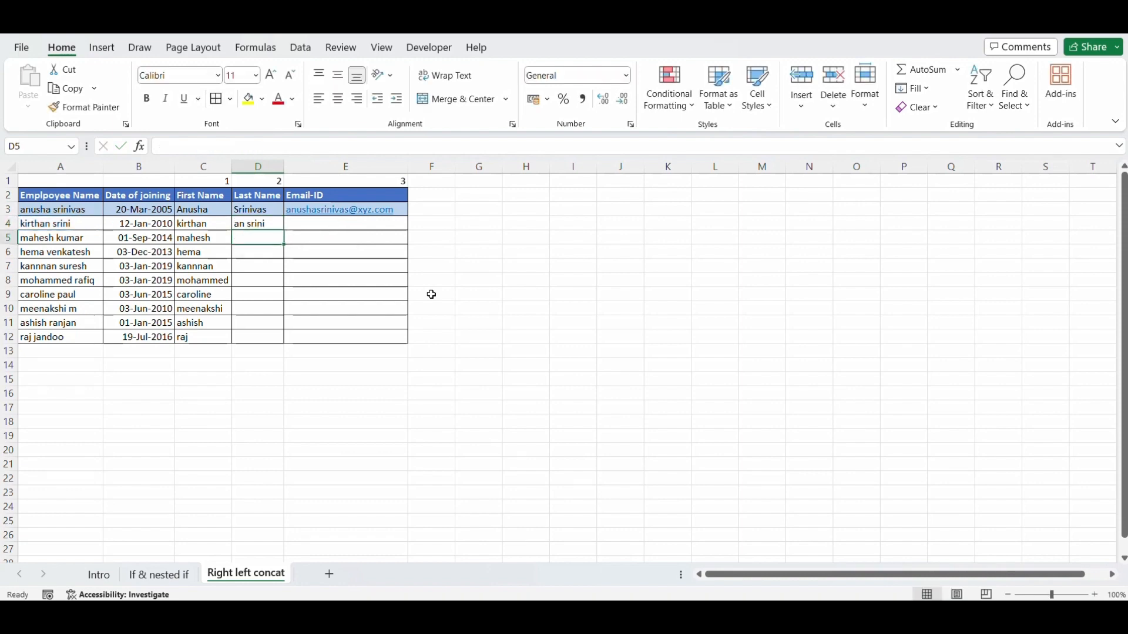
Copy the RIGHT formula from D4 down through D12.
key(Up)
key(ctrl+c)
key(Left)
key(ctrl+Down)
key(Right)
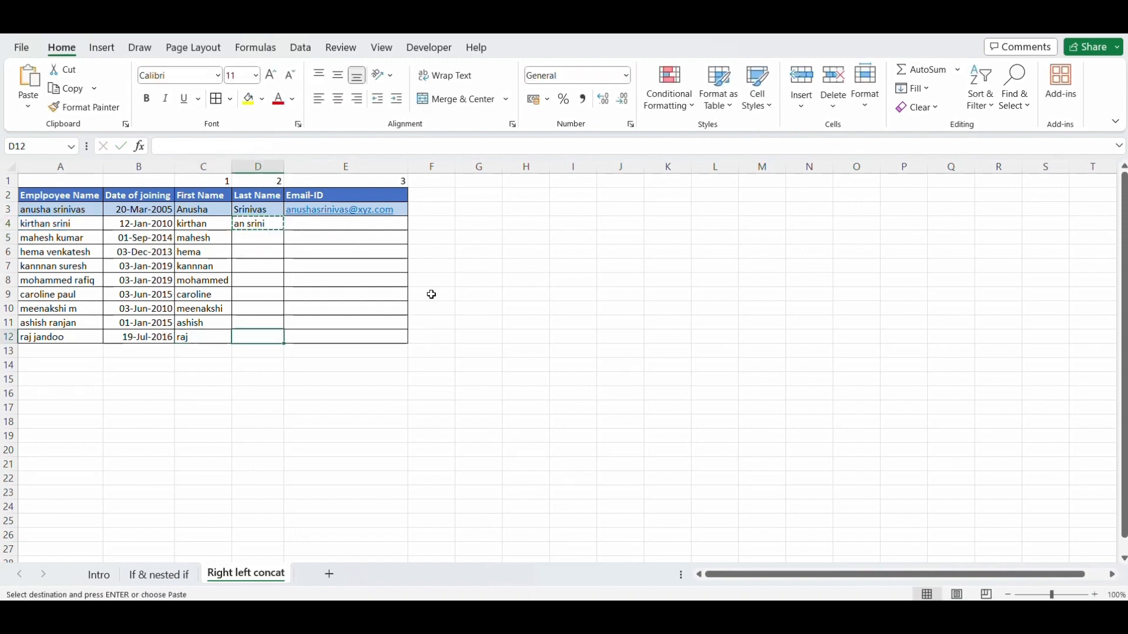
key(ctrl+shift+Up)
key(Return)
key(Up)
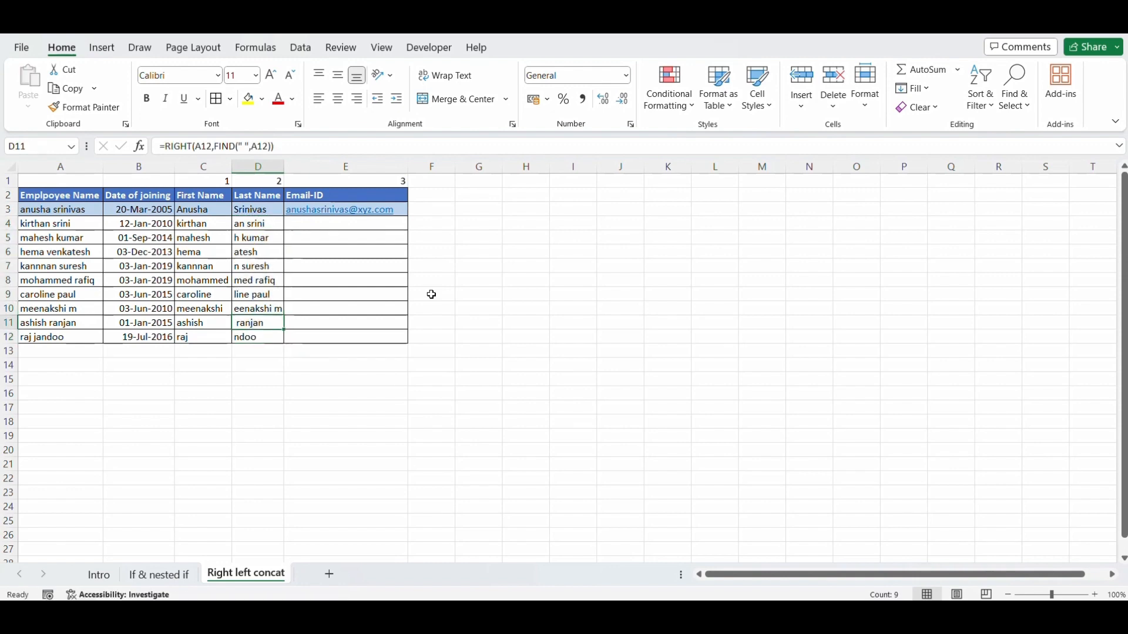
Clear the copied last-name formulas from D5 through D12, keeping the one in D4.
key(Down)
key(ctrl+Up)
key(Down)
key(Down)
key(Down)
key(Down)
key(ctrl+shift+Down)
key(Delete)
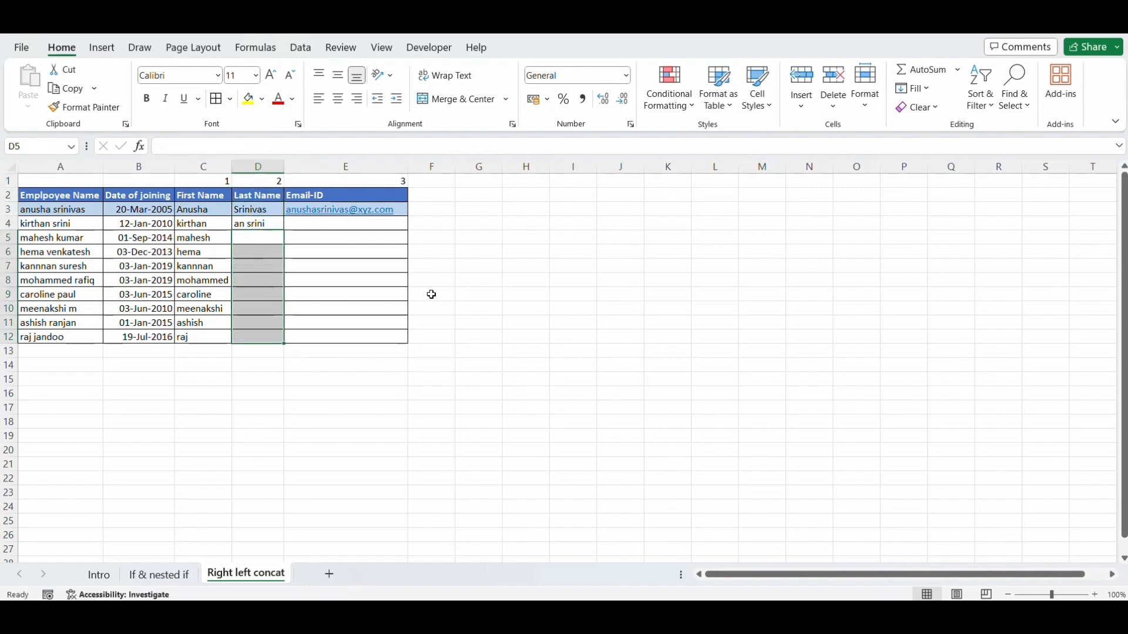
key(Up)
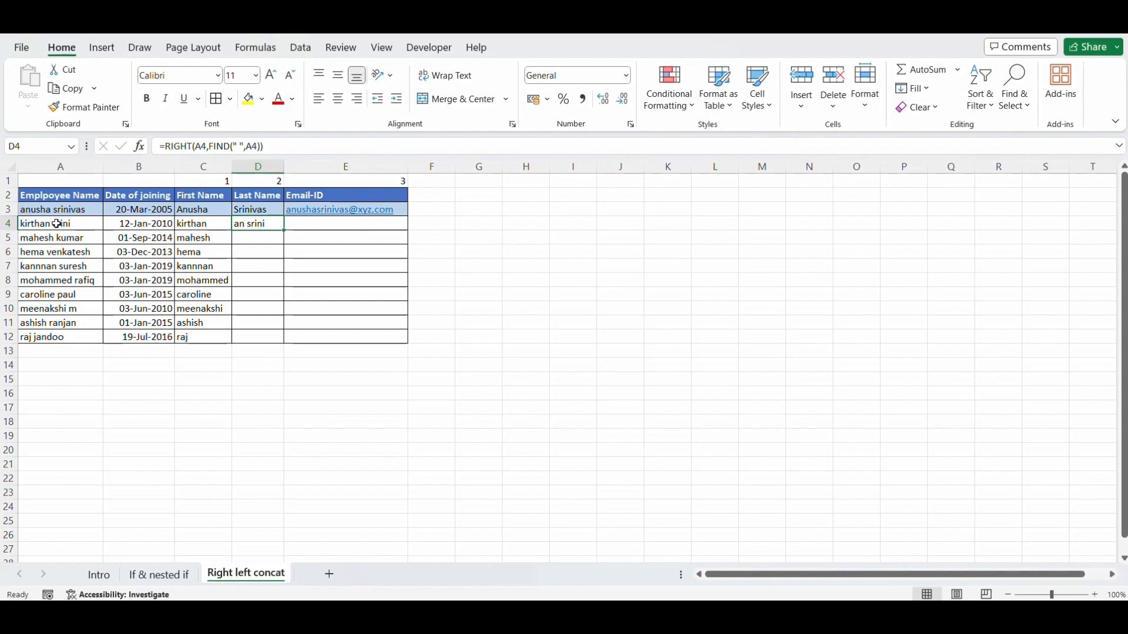
Enter the helper formula =FIND(" ",A4) in G4 to get the position of the space in the name.
click(497, 223)
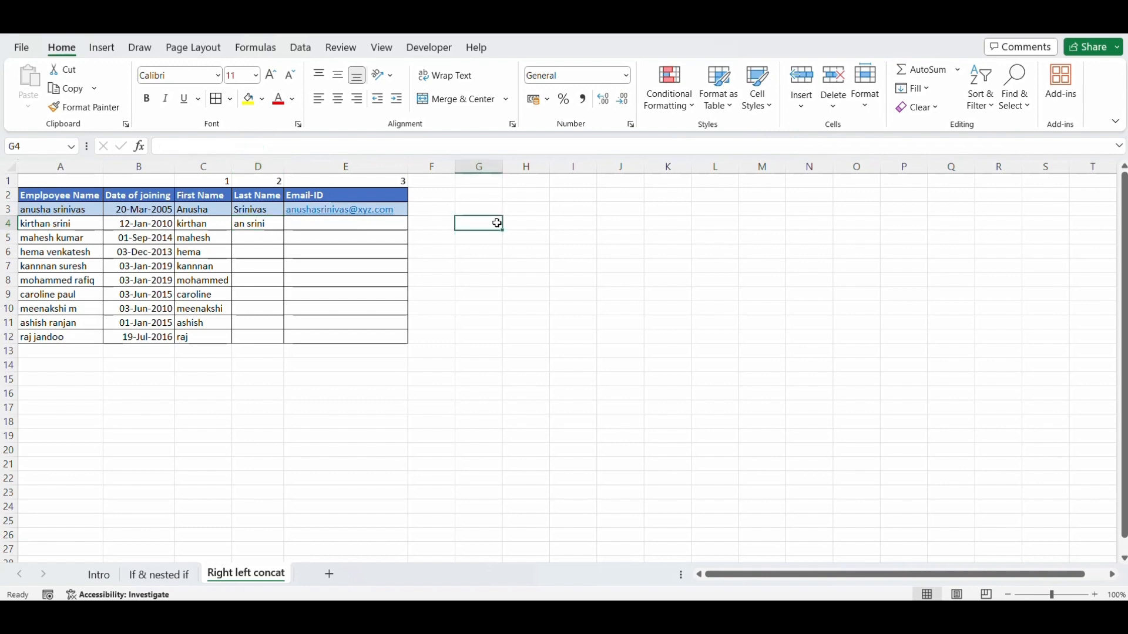
text(=find)
key(Tab)
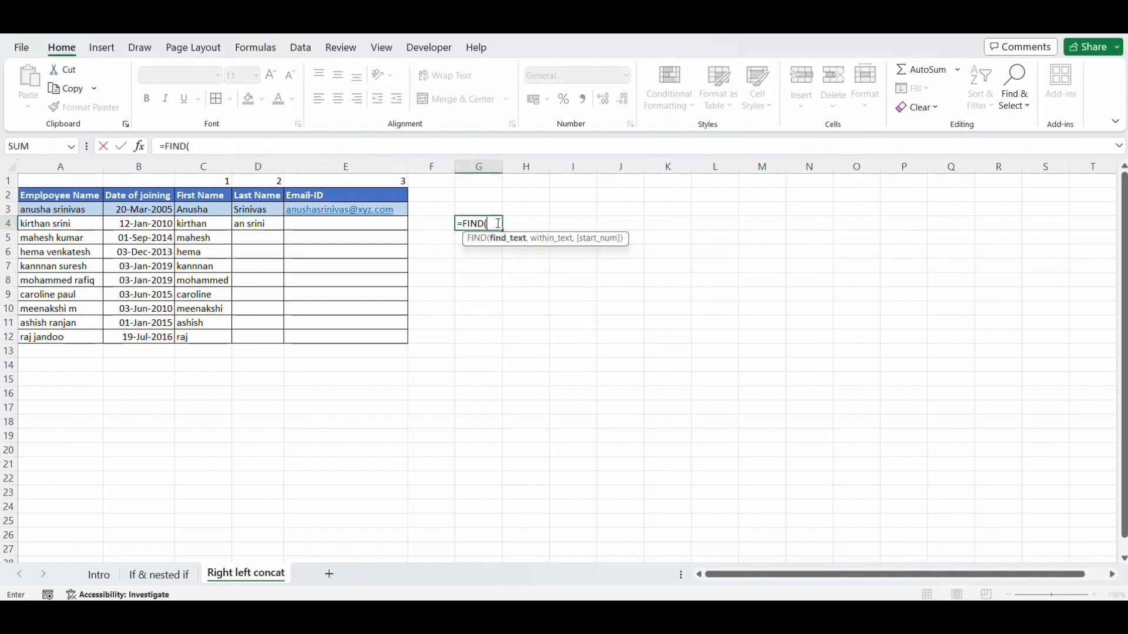
text(" ",)
key(Left)
key(Left)
key(Left)
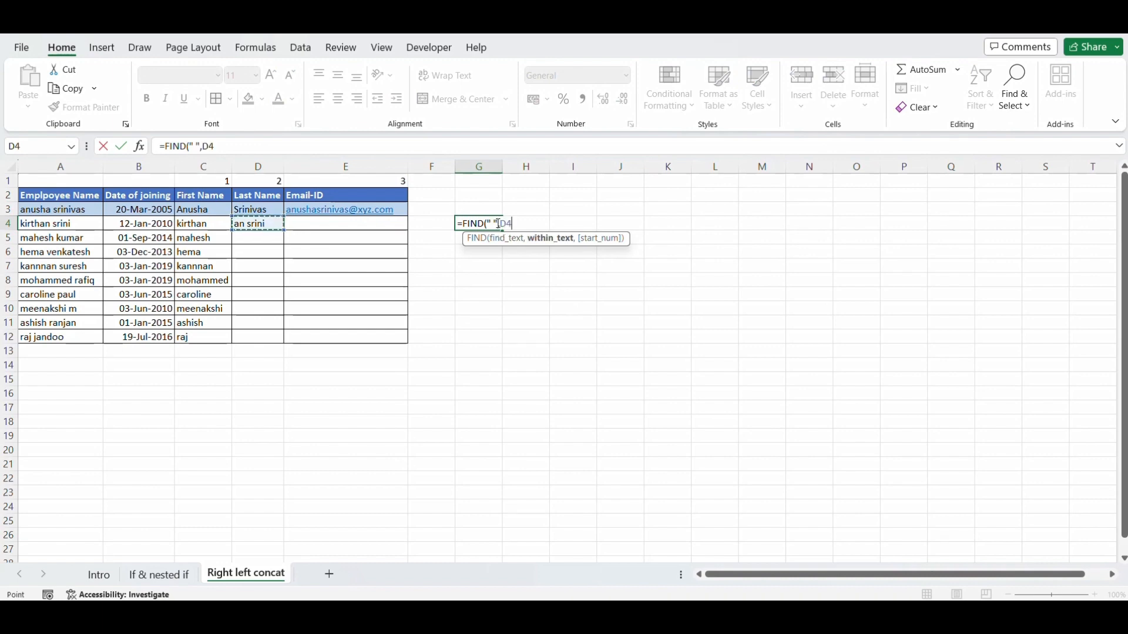
key(Left)
key(Left)
key(Left)
key(Return)
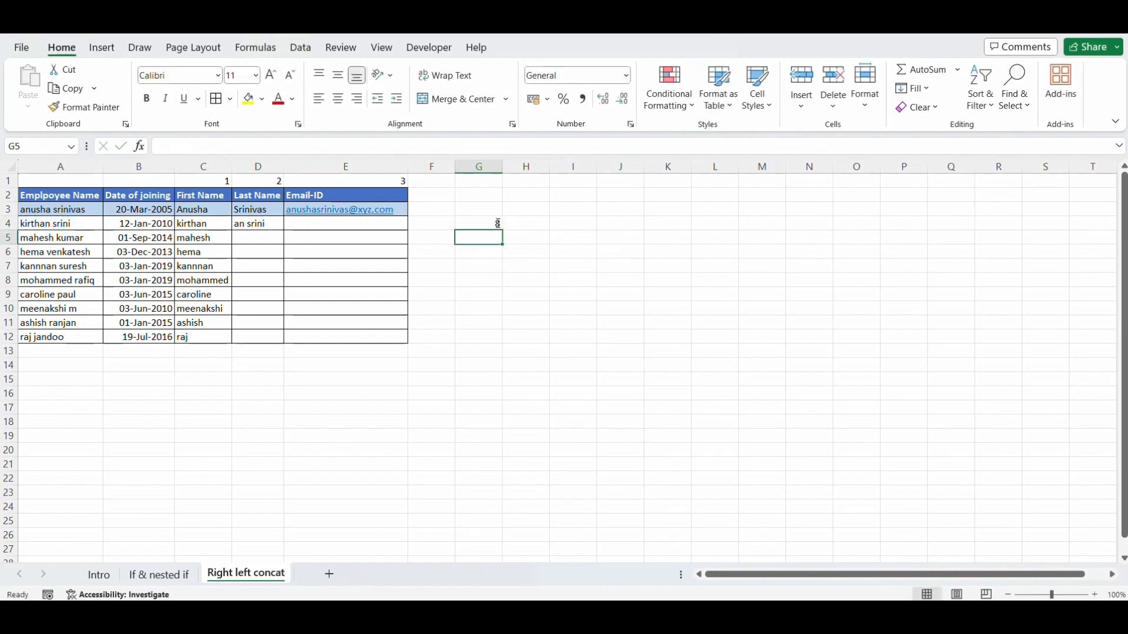
key(Up)
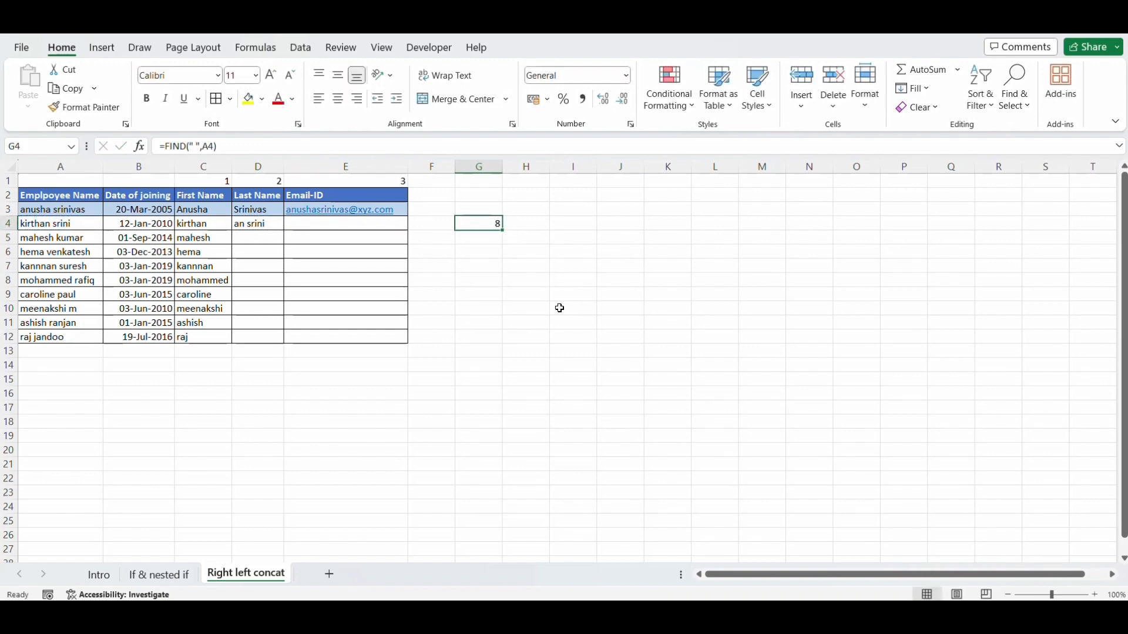
Move the FIND helper formula from G4 to H4.
key(ctrl+x)
key(Right)
key(ctrl+v)
Enter =LEN(A4) in G4 to get the full length of the employee name.
key(Left)
text(=le)
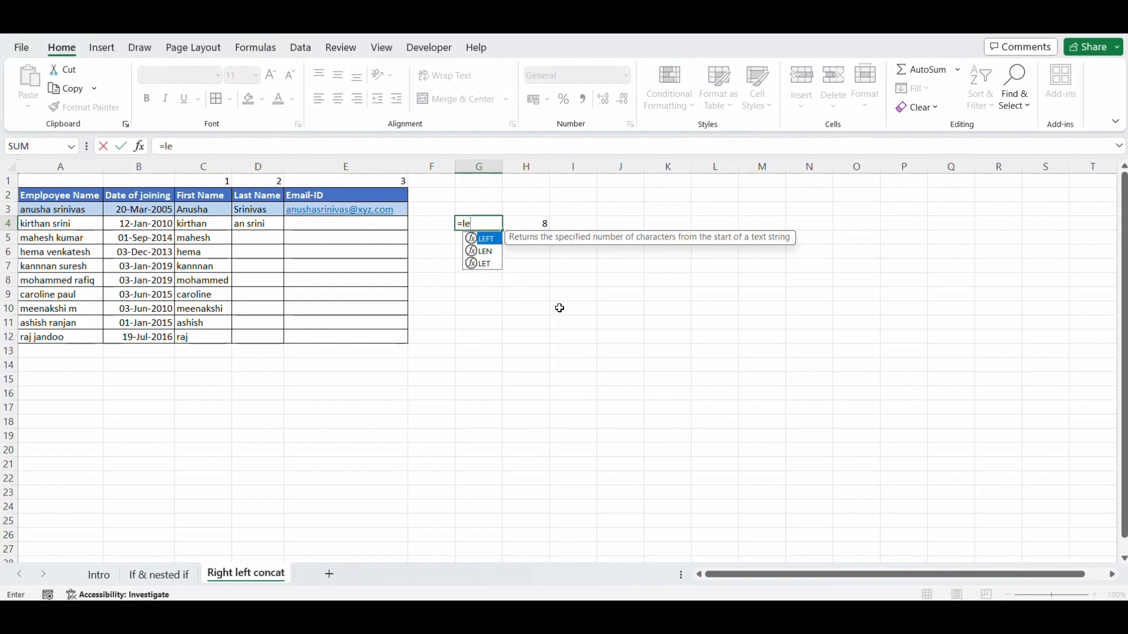
key(Tab)
key(Left)
key(Left)
key(Left)
key(Left)
key(Left)
key(Left)
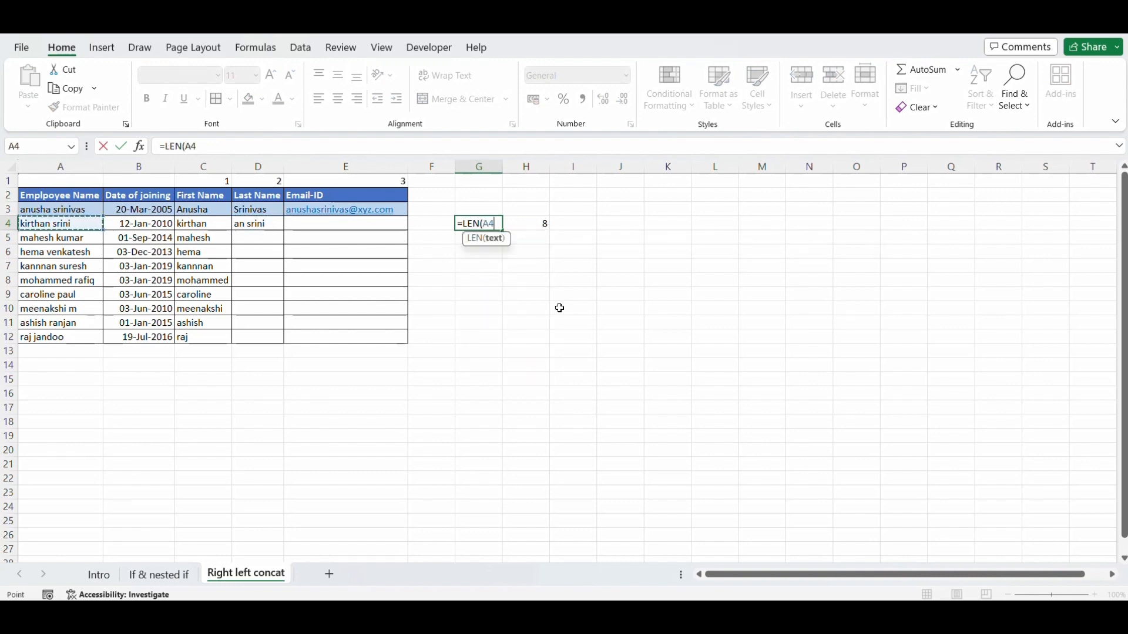
text())
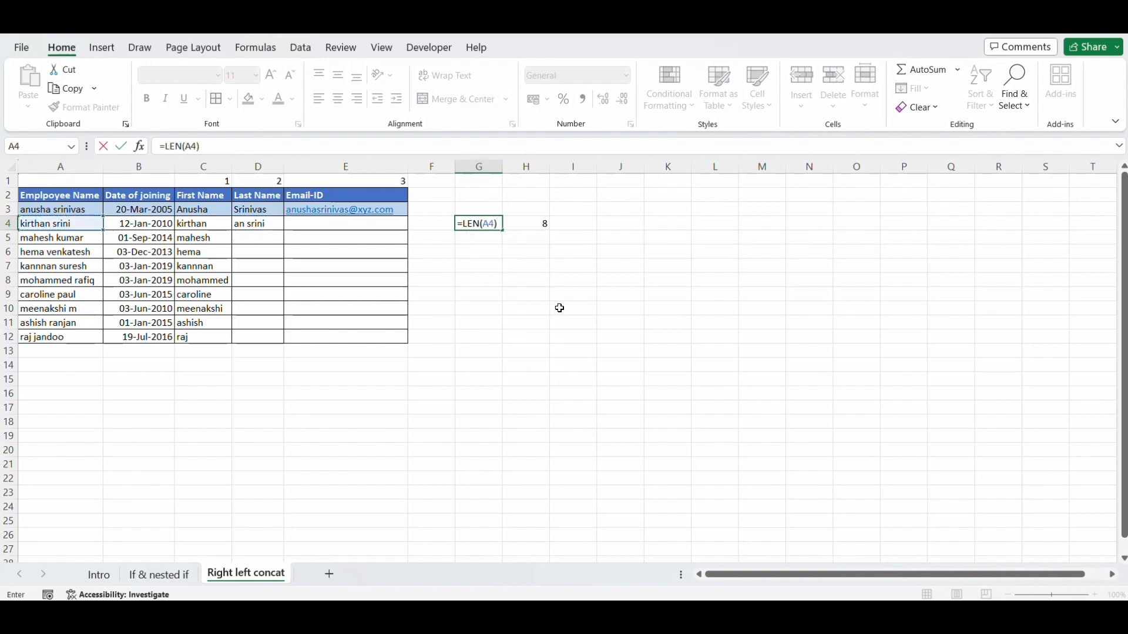
key(Return)
key(Up)
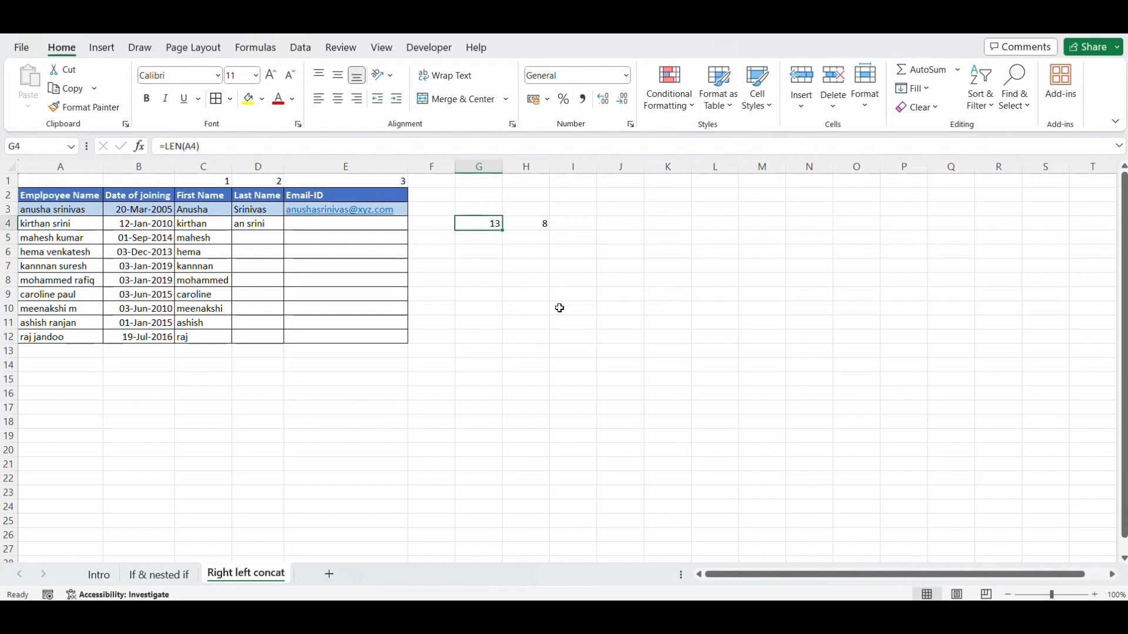
Subtract the space position from the name length in I4 with =G4-H4.
key(Right)
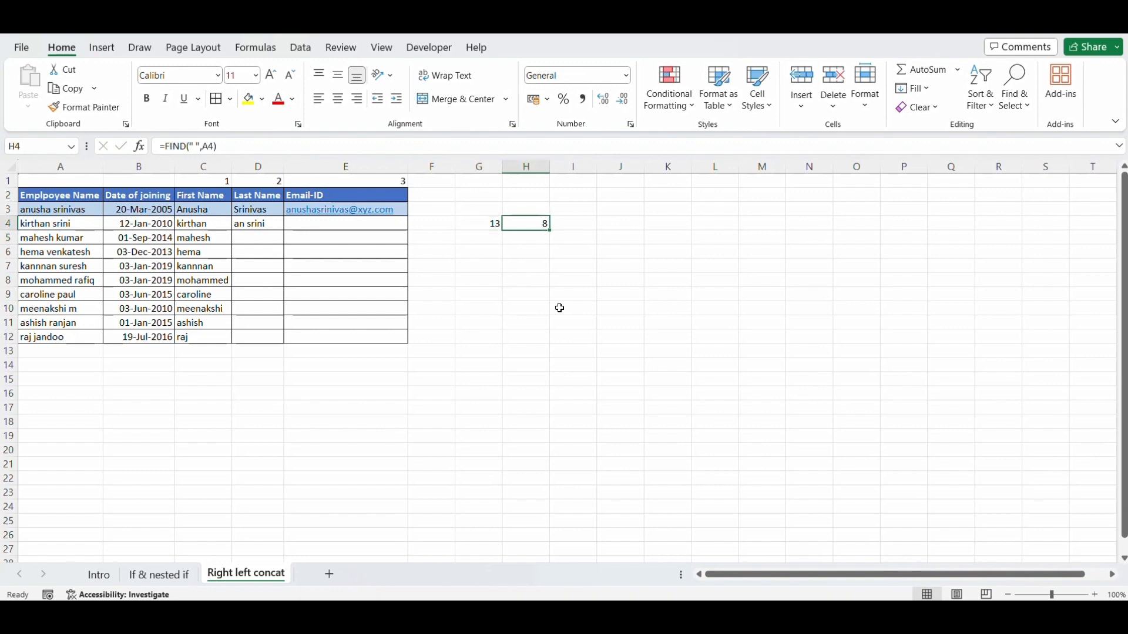
key(Right)
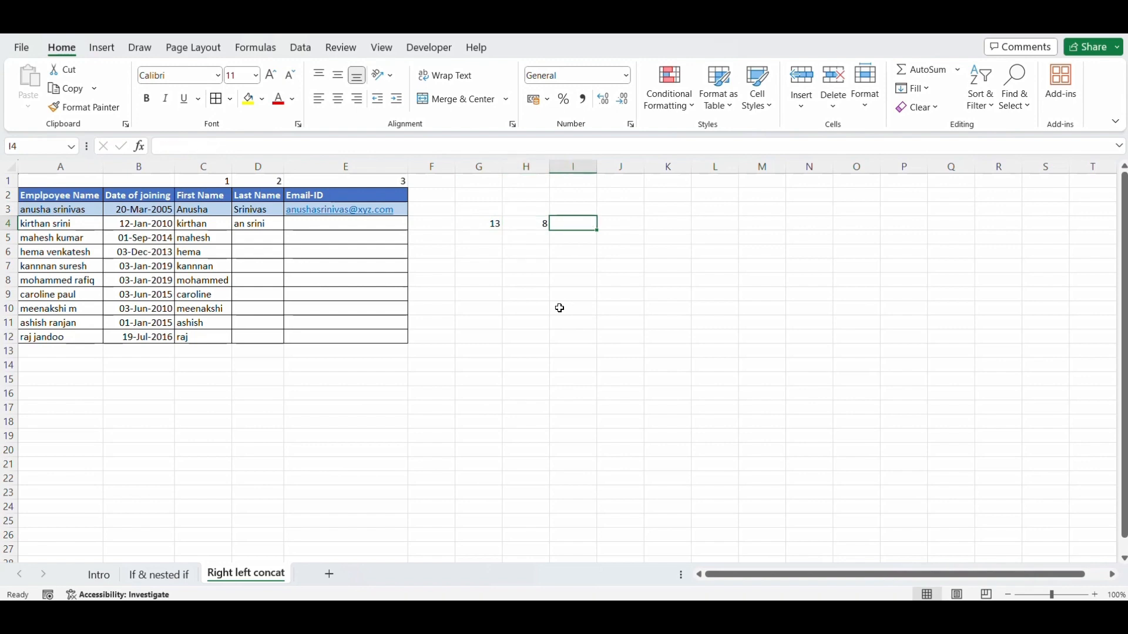
key(Left)
key(Left)
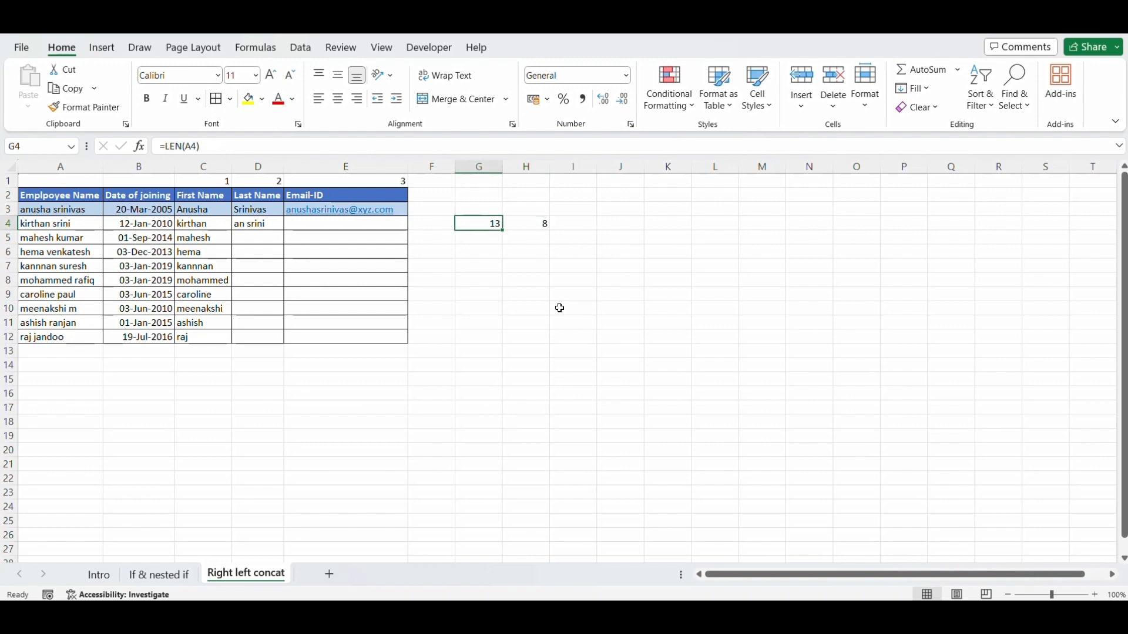
key(Right)
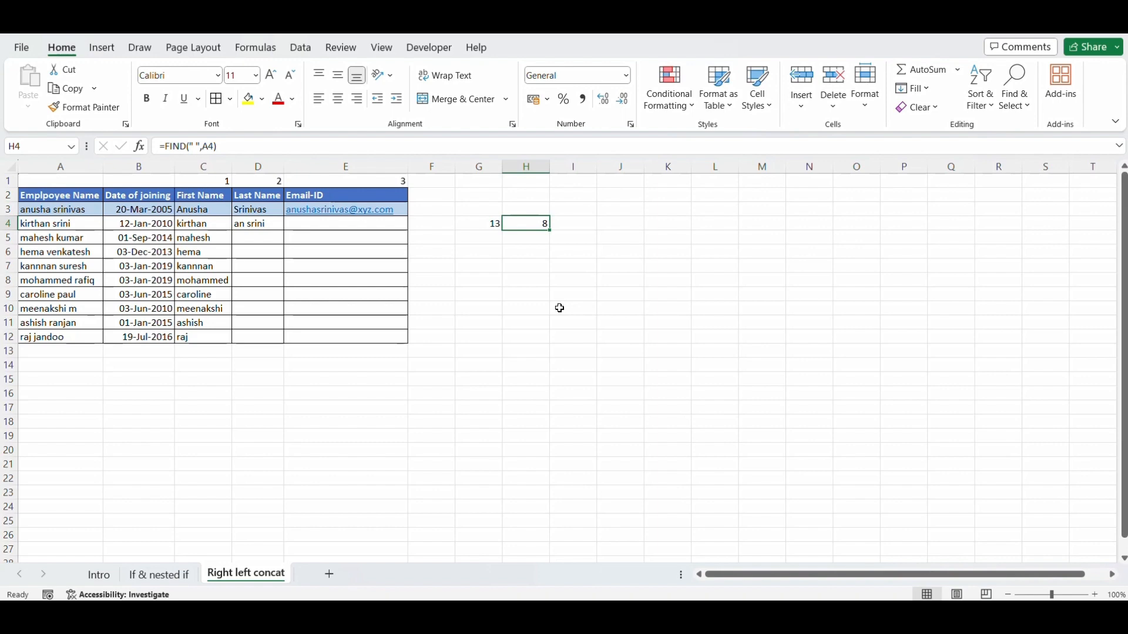
key(Right)
text(=)
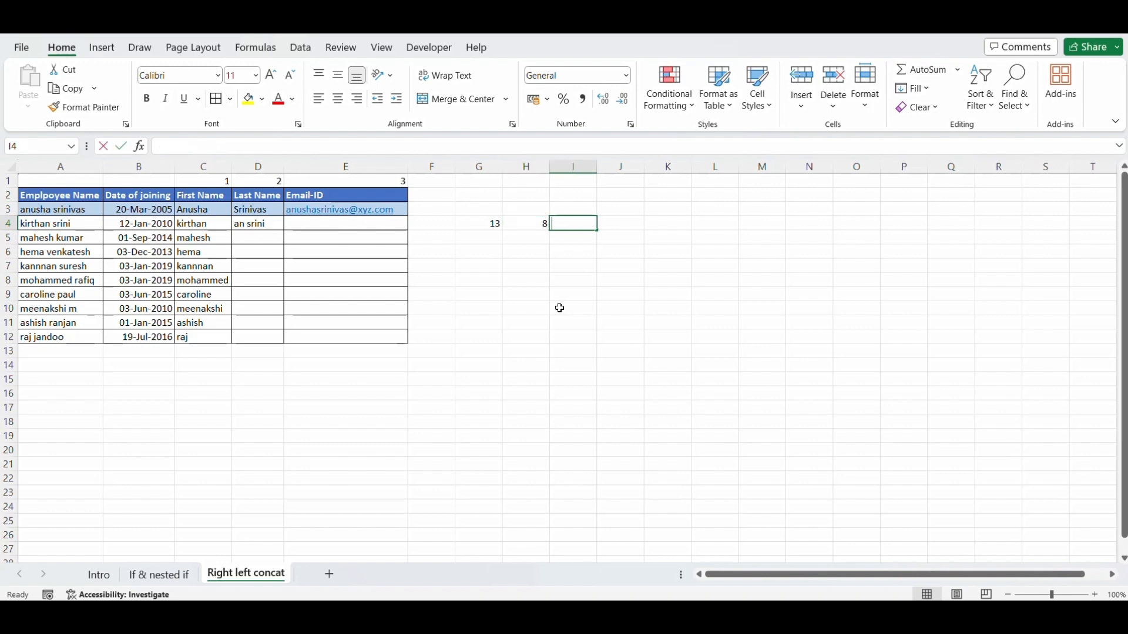
key(Left)
key(Left)
text(H4)
key(Return)
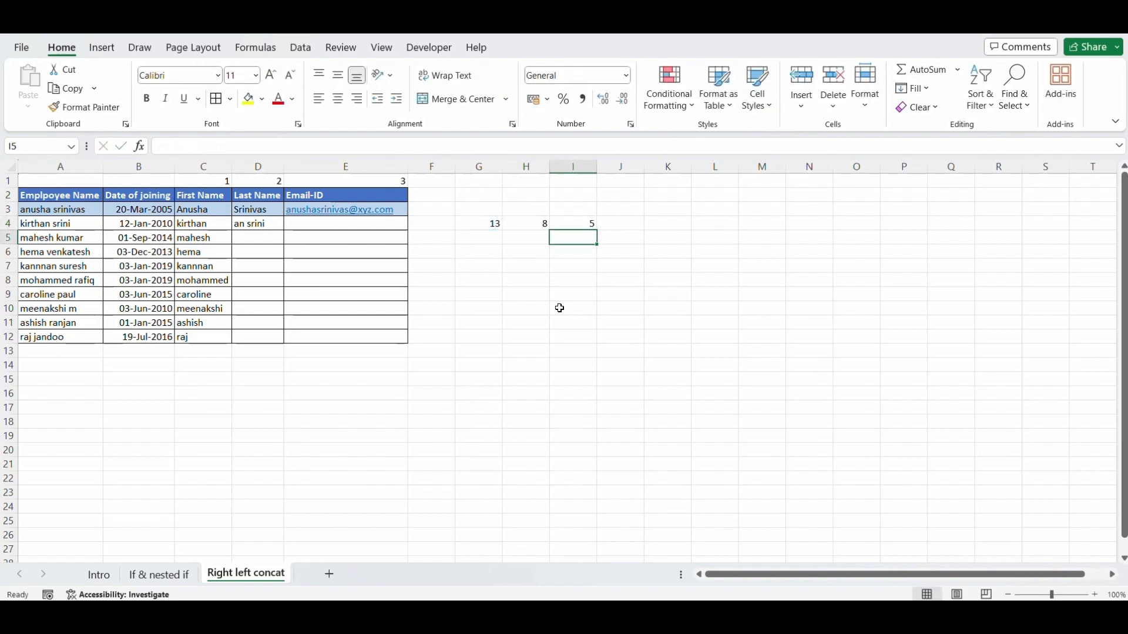
Copy the helper formulas in G4:I4 down through row 12.
key(Up)
key(Left)
key(Left)
key(shift+Right)
key(shift+Right)
key(ctrl+c)
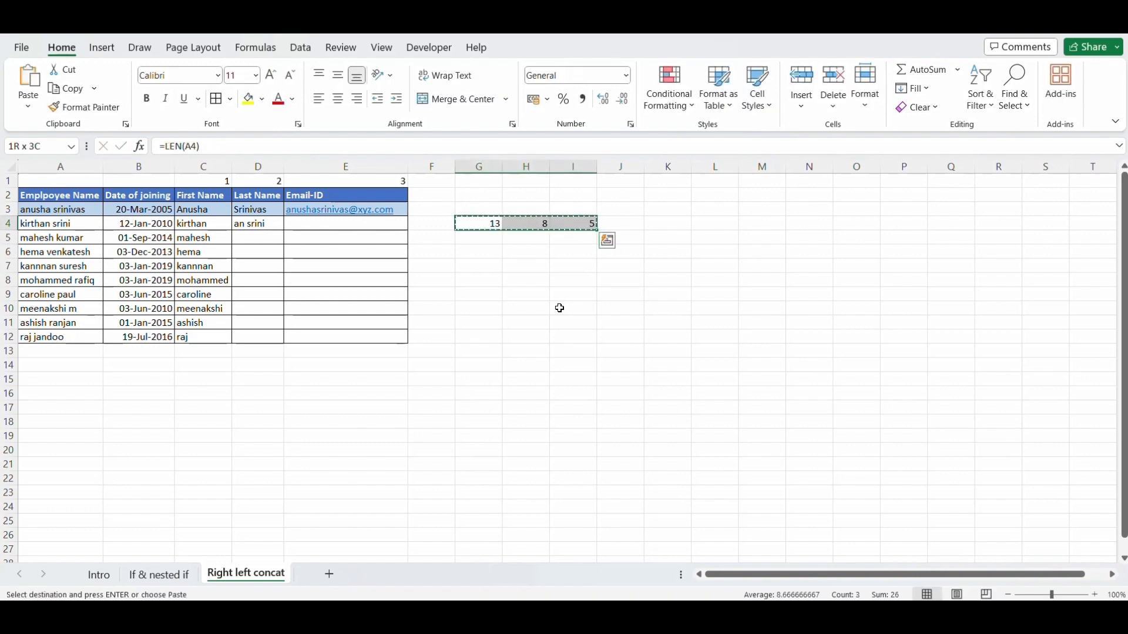
key(shift+Down)
key(shift+Down)
key(shift+Down)
key(shift+Down)
key(shift+Down)
key(shift+Down)
key(shift+Down)
key(shift+Down)
key(Return)
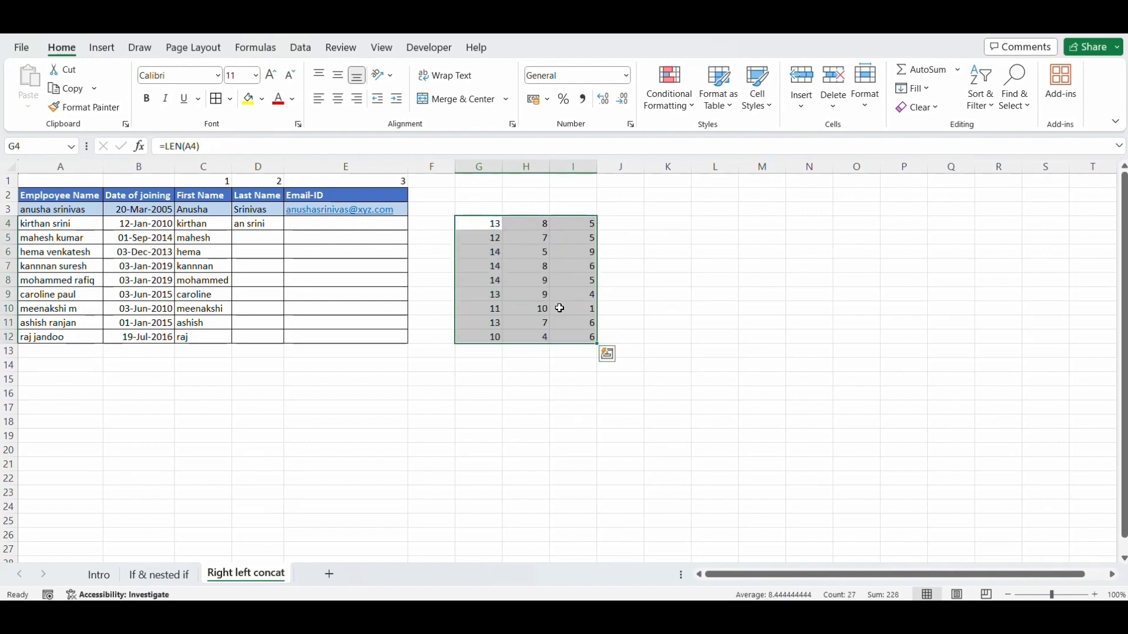
Compare the differences in column I with the last names of the employees, row by row from row 4 to row 11.
key(Right)
key(Right)
key(shift+space)
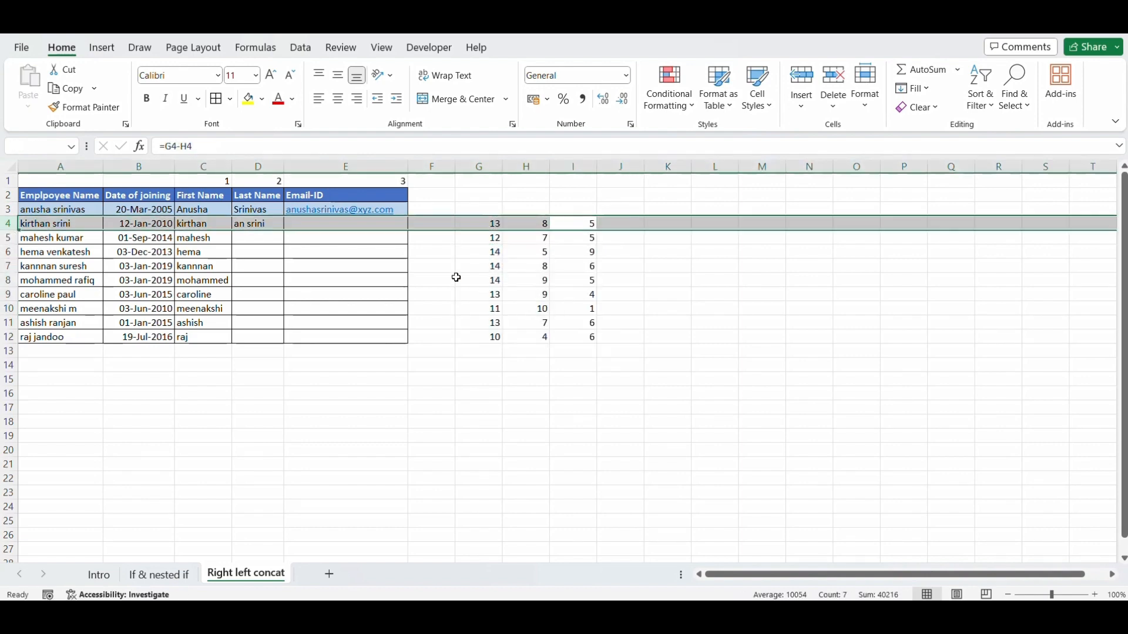
key(Down)
key(Down)
key(shift+space)
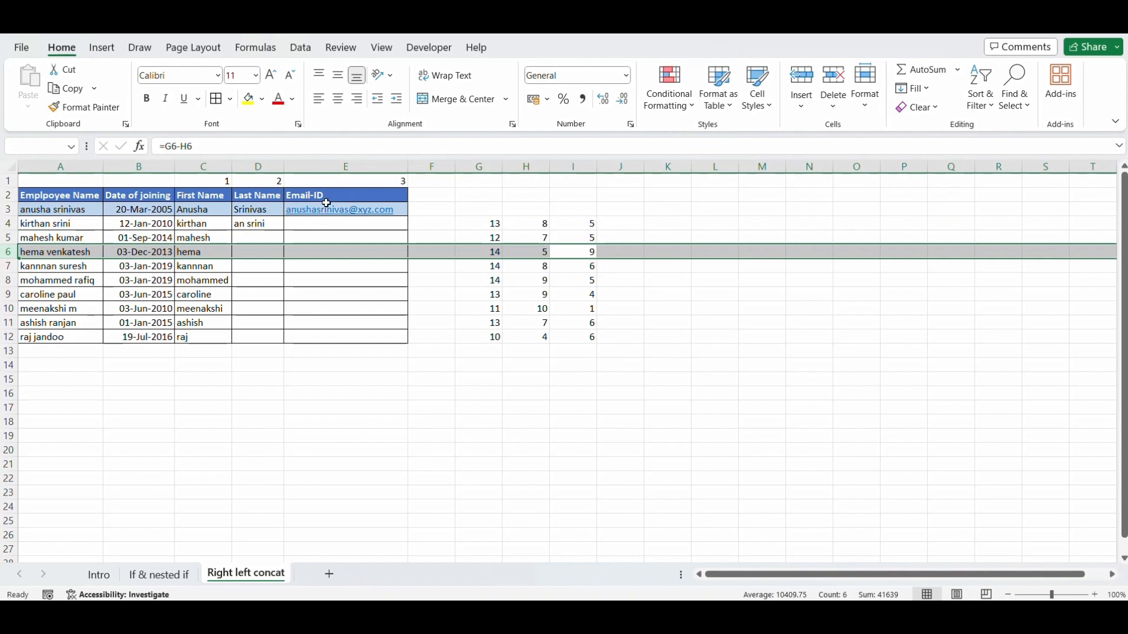
key(Down)
key(Down)
key(Down)
key(Down)
key(Down)
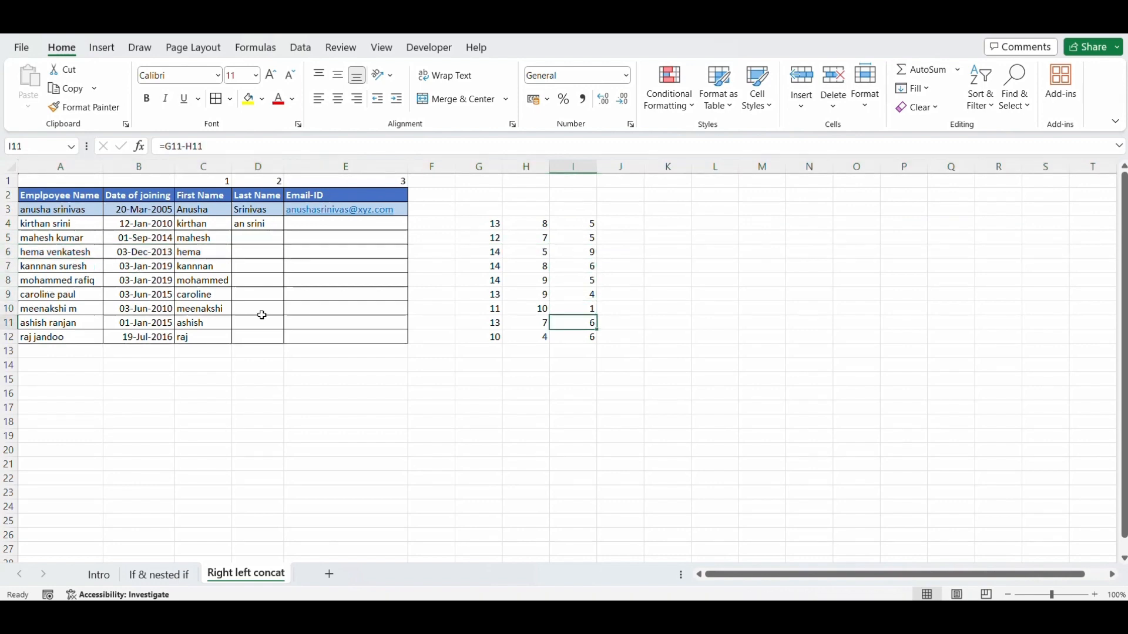
Compare rows 11 and 10 with their last-name lengths, and review the helper formulas across G4:I4.
key(shift+space)
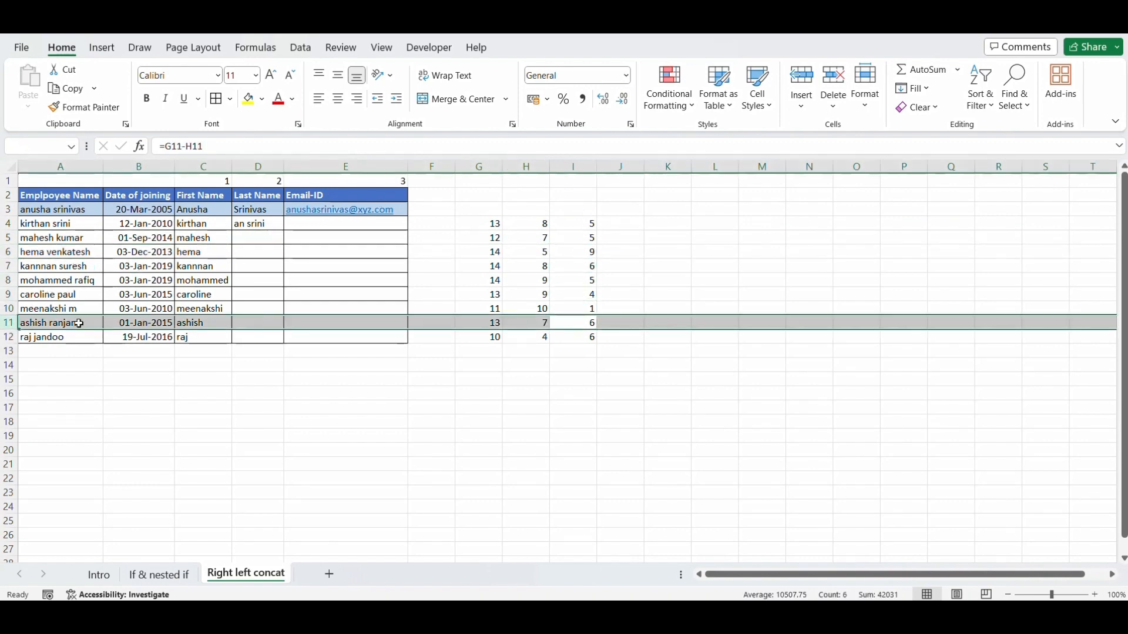
key(Up)
key(shift+space)
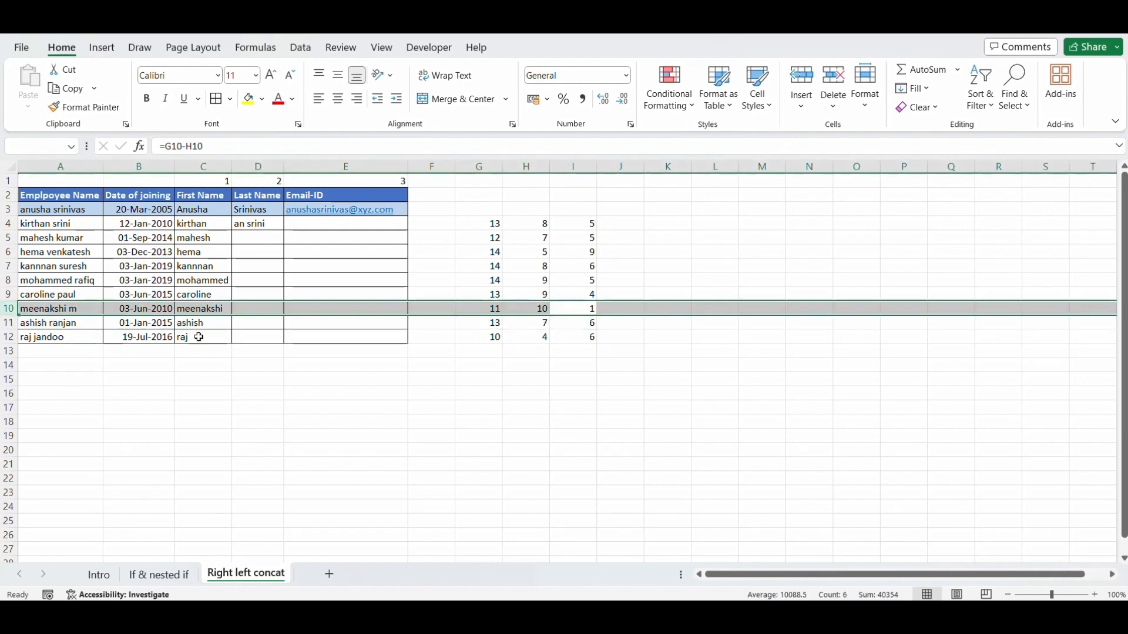
key(ctrl+Up)
key(Left)
key(Left)
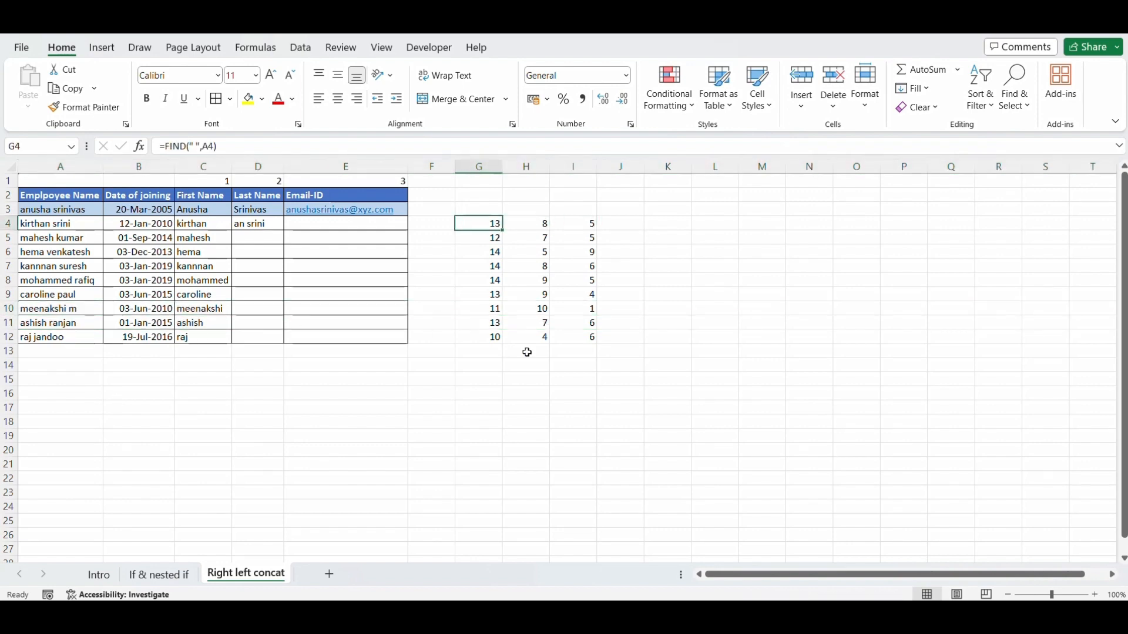
key(Right)
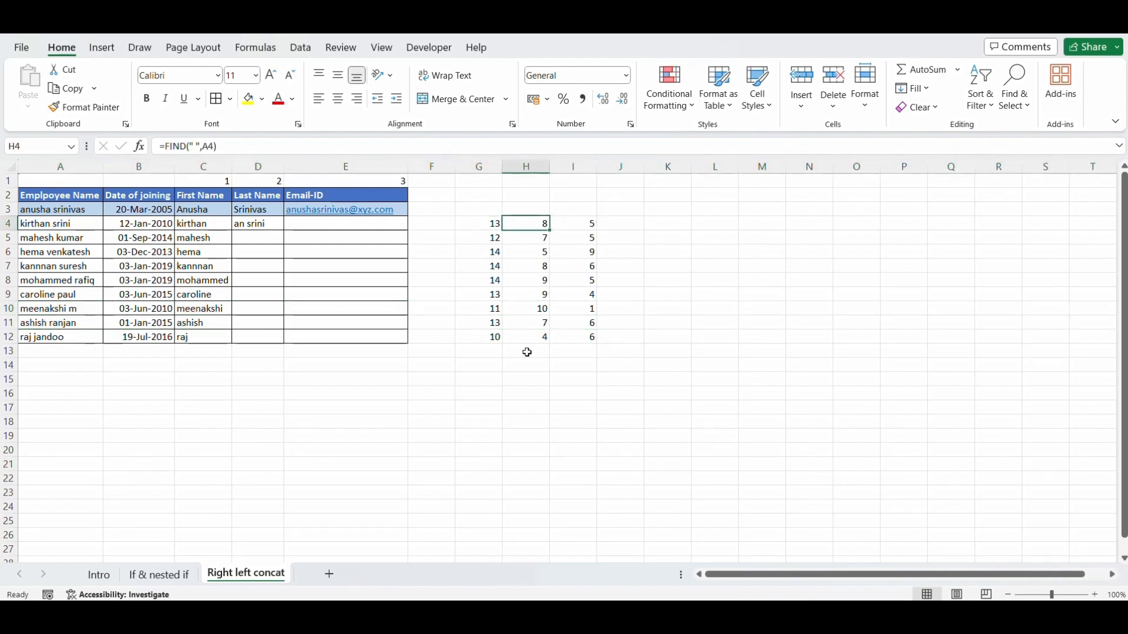
key(Right)
key(Left)
key(Left)
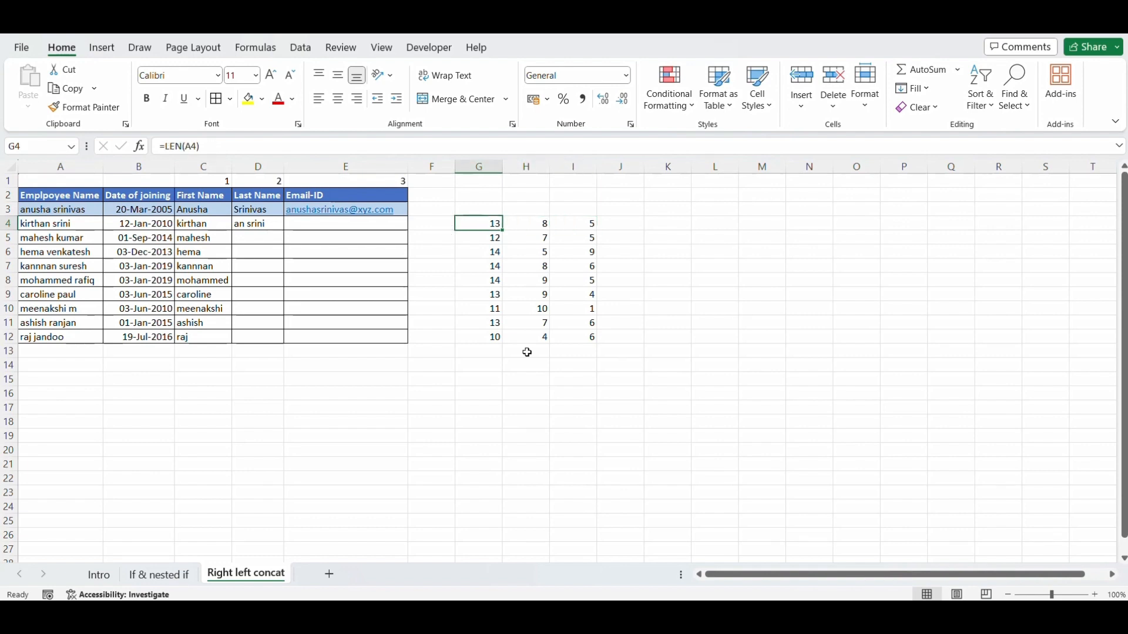
Delete the helper formulas in G4:I12.
key(ctrl+shift+Right)
key(ctrl+shift+Down)
key(Delete)
Change the Last Name formula in D4 to =RIGHT(A4,LEN(A4)-FIND(" ",A4)).
key(Left)
key(Left)
key(Left)
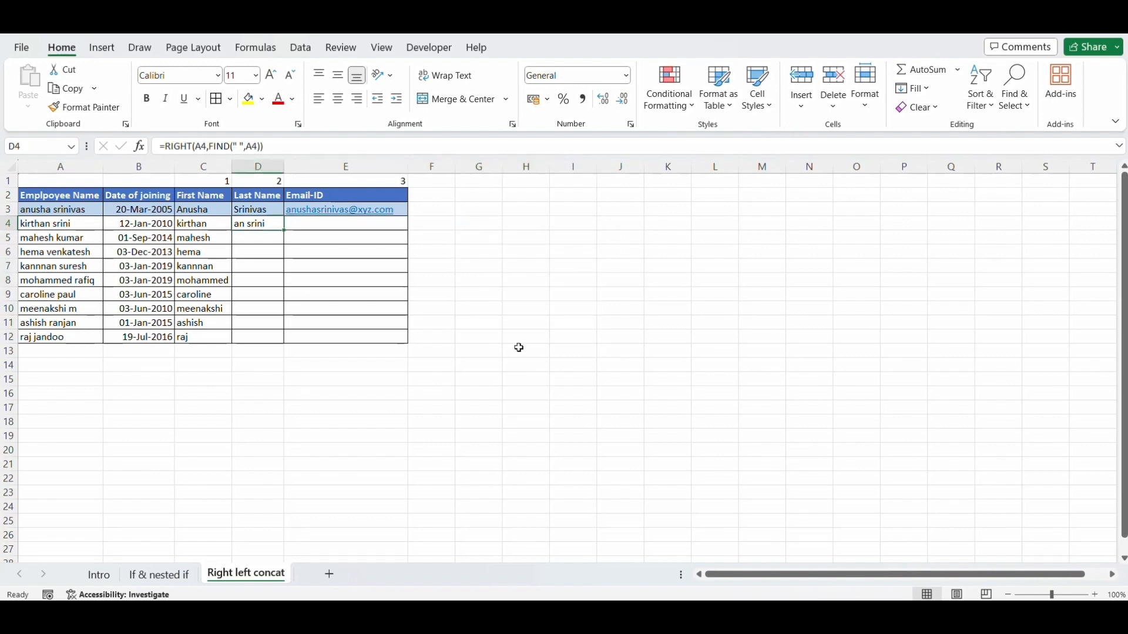
click(211, 151)
click(211, 151)
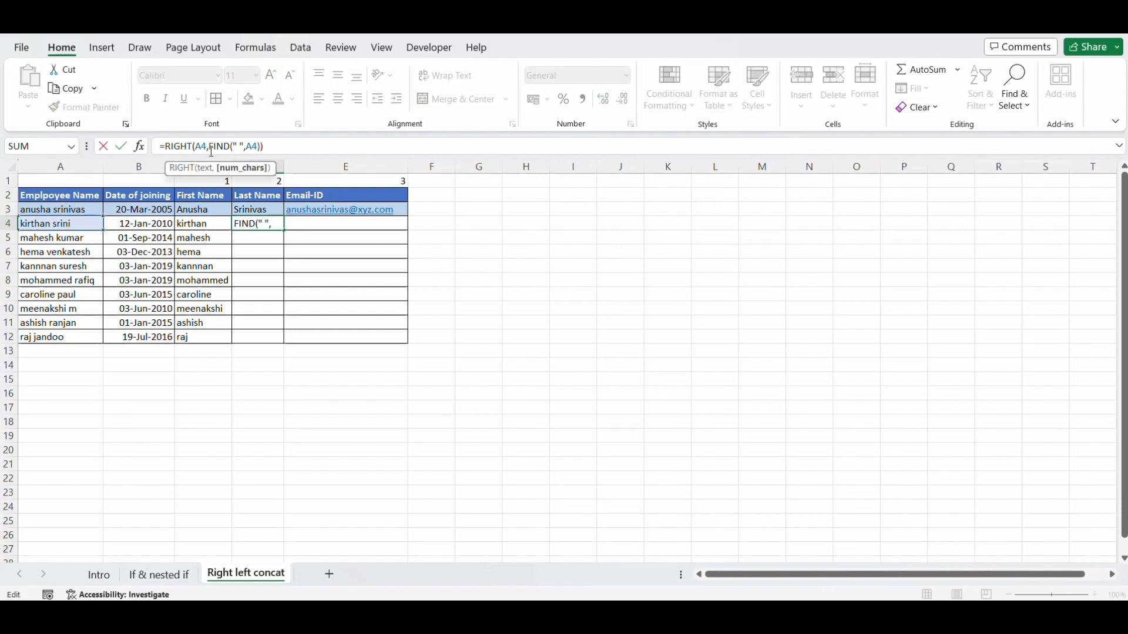
text(len()
click(58, 225)
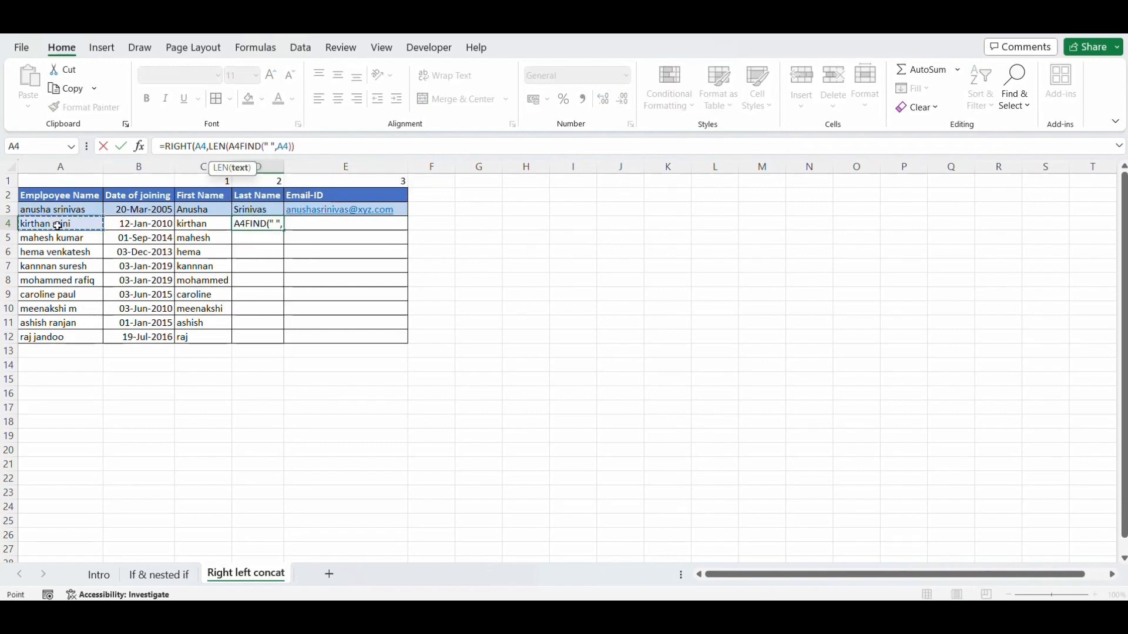
text()-)
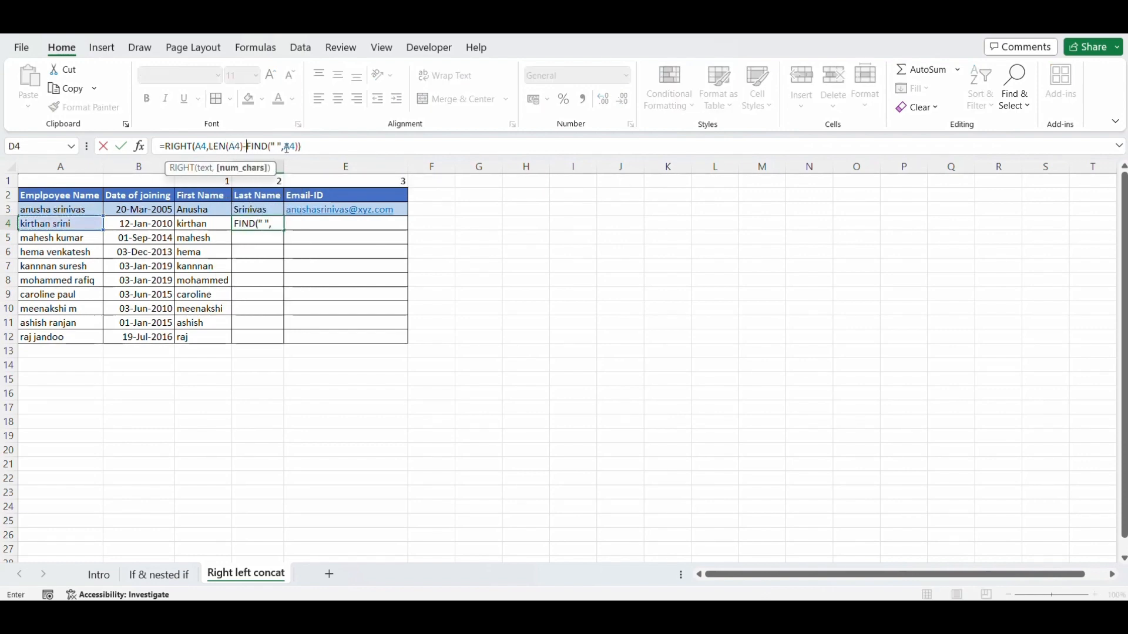
key(Return)
Copy the Last Name formula from D4 down through D12.
key(Up)
key(ctrl+c)
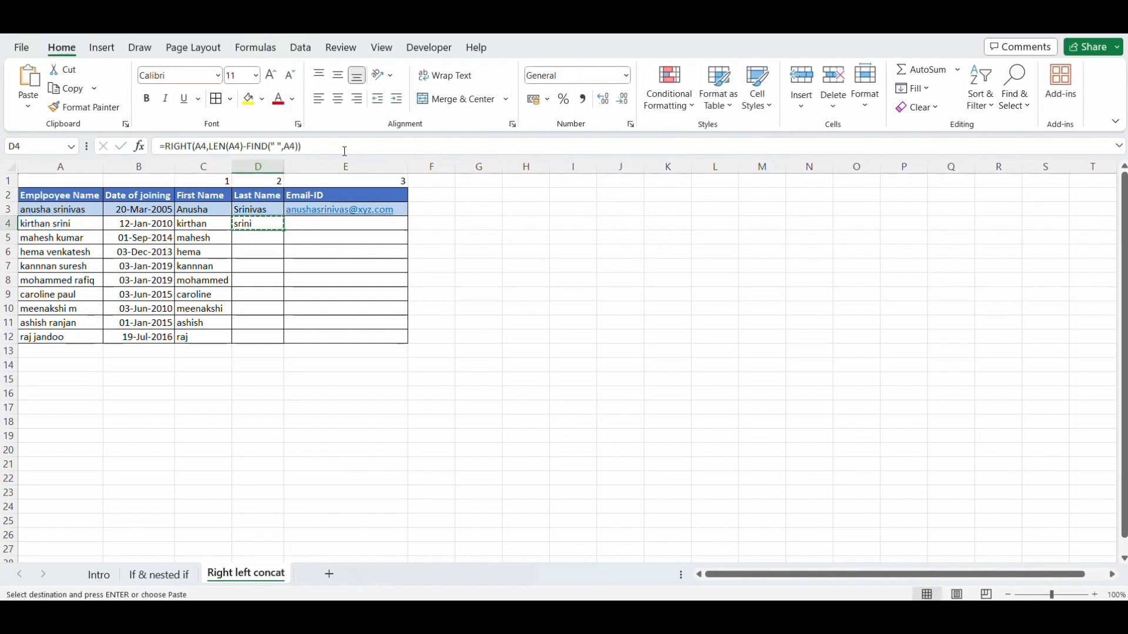
key(Left)
key(ctrl+Down)
key(Right)
key(ctrl+shift+Up)
key(Return)
Enter =CONCAT(C4,D4,"xyz.com") in E4 to join the first name, last name and domain text.
key(Right)
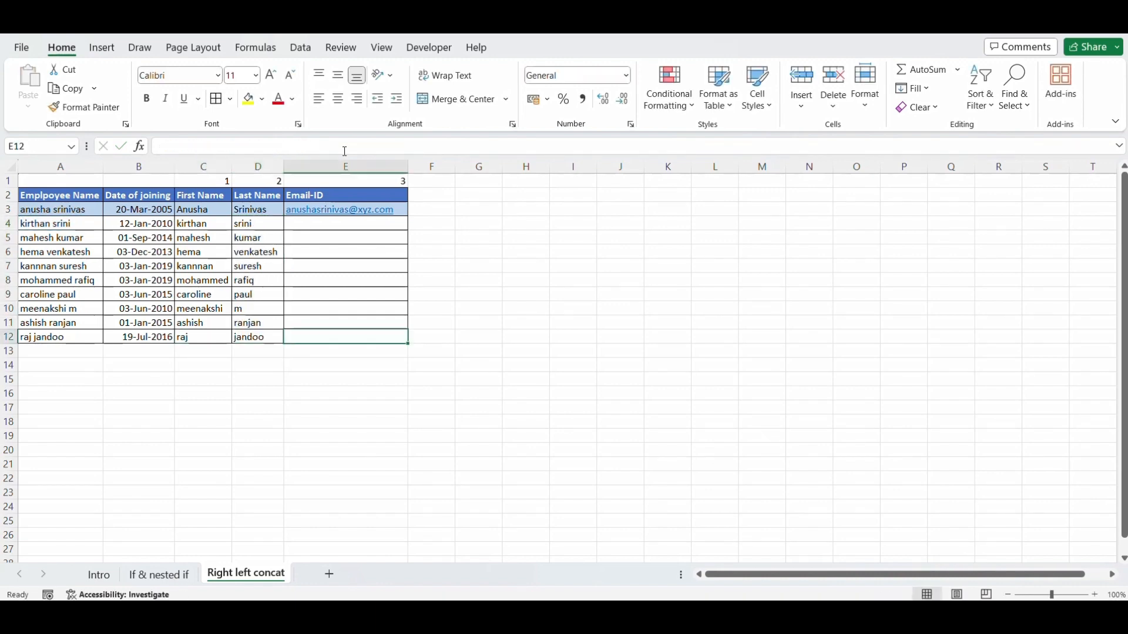
key(ctrl+Up)
key(Down)
text(=conc)
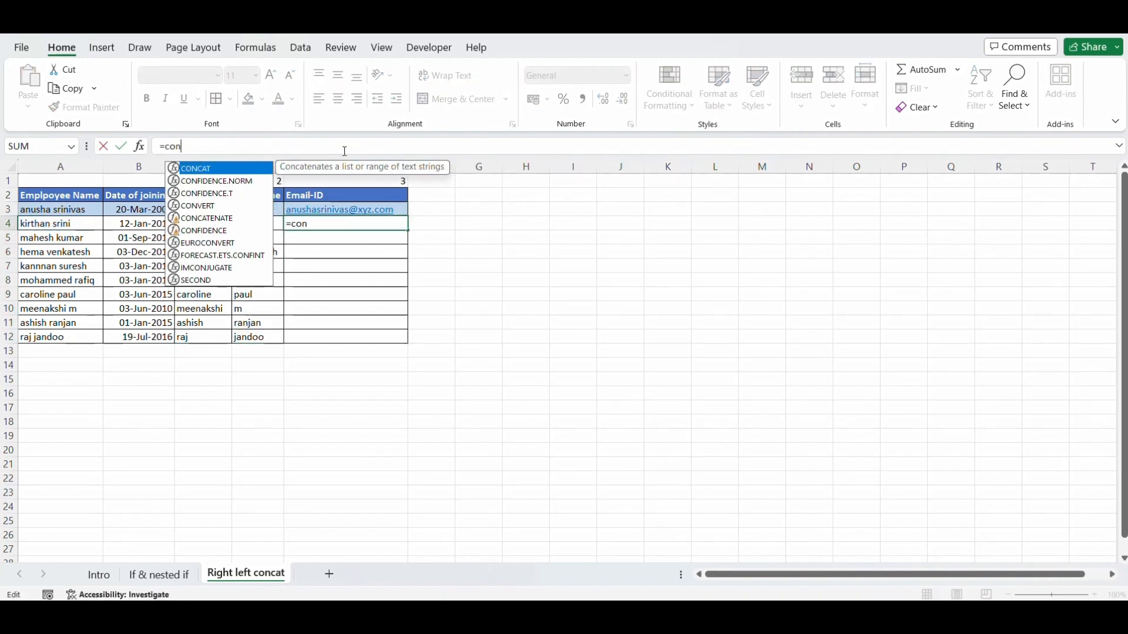
key(Tab)
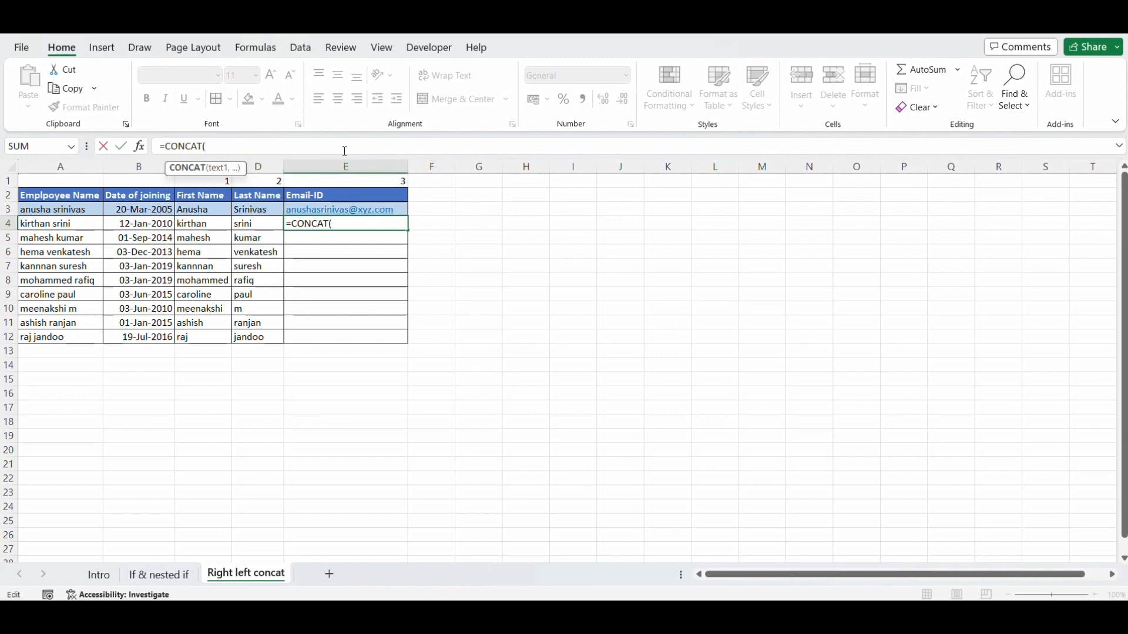
key(Left)
key(Left)
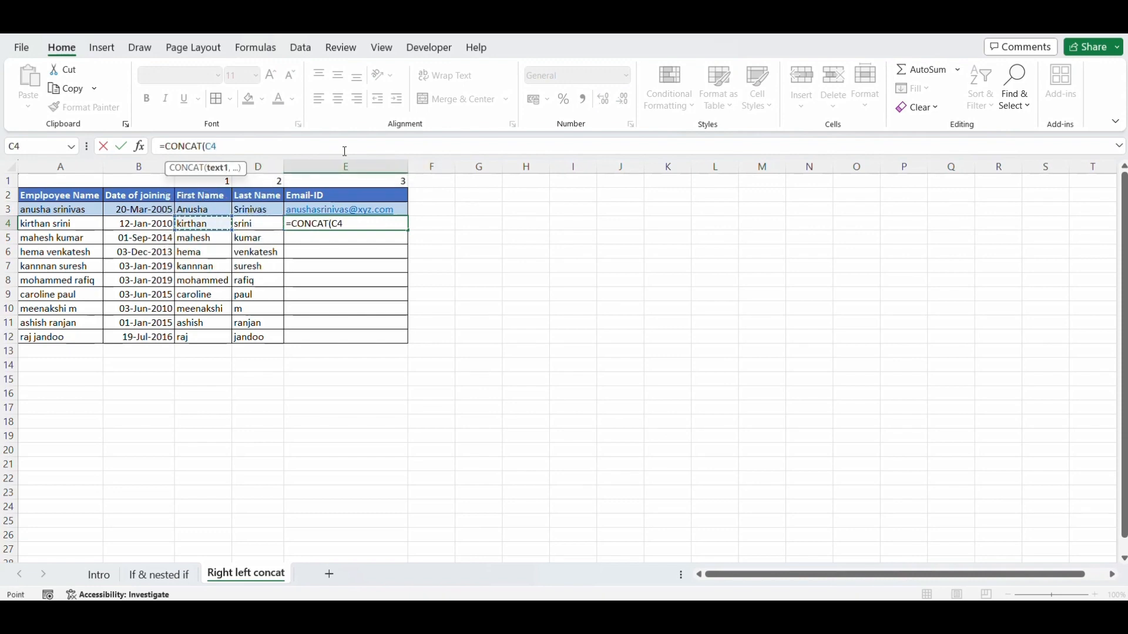
text(,)
key(Left)
text(,"x)
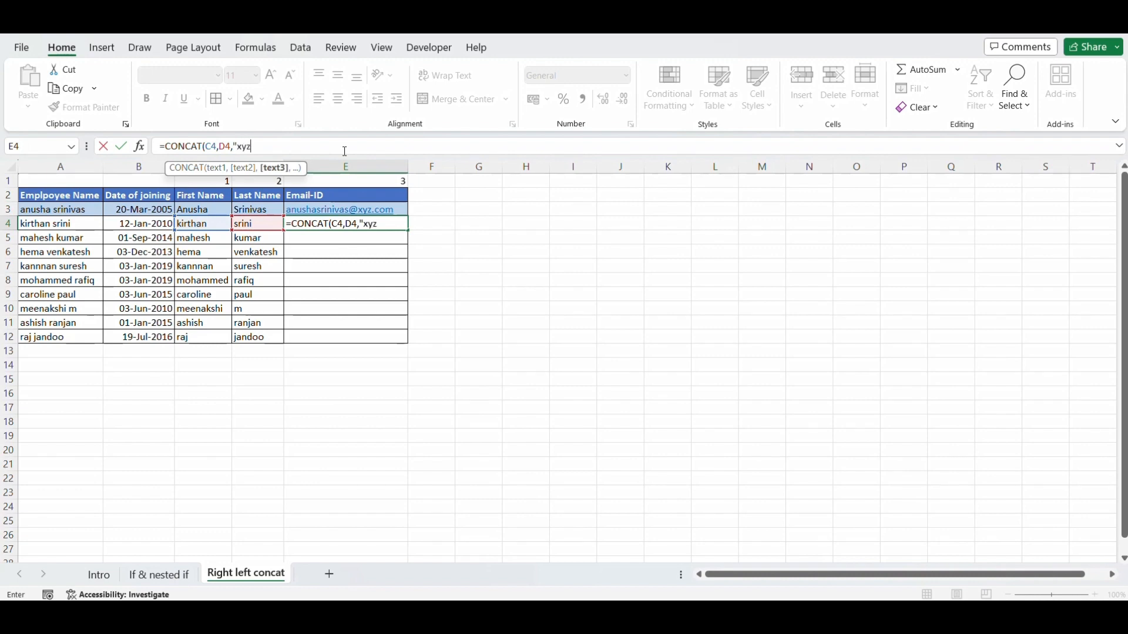
text(yz.com)
key(Return)
Copy the Email-ID formula from E4 down through E12.
key(Up)
key(ctrl+c)
key(ctrl+Left)
key(Right)
key(Right)
key(Right)
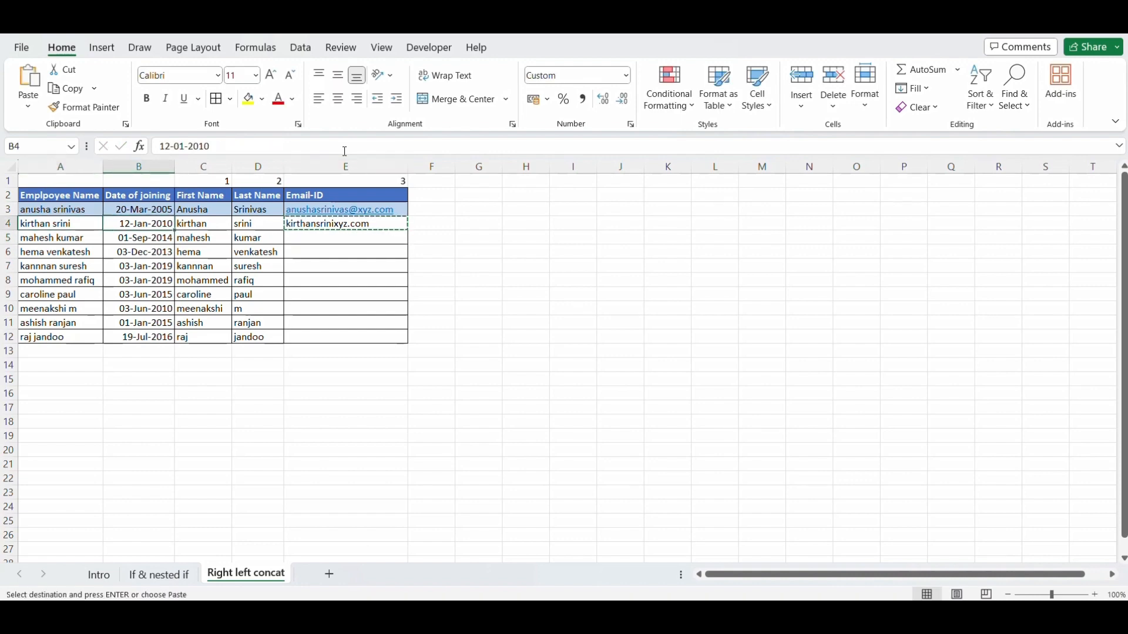
key(ctrl+Down)
key(Right)
key(ctrl+shift+Up)
key(Return)
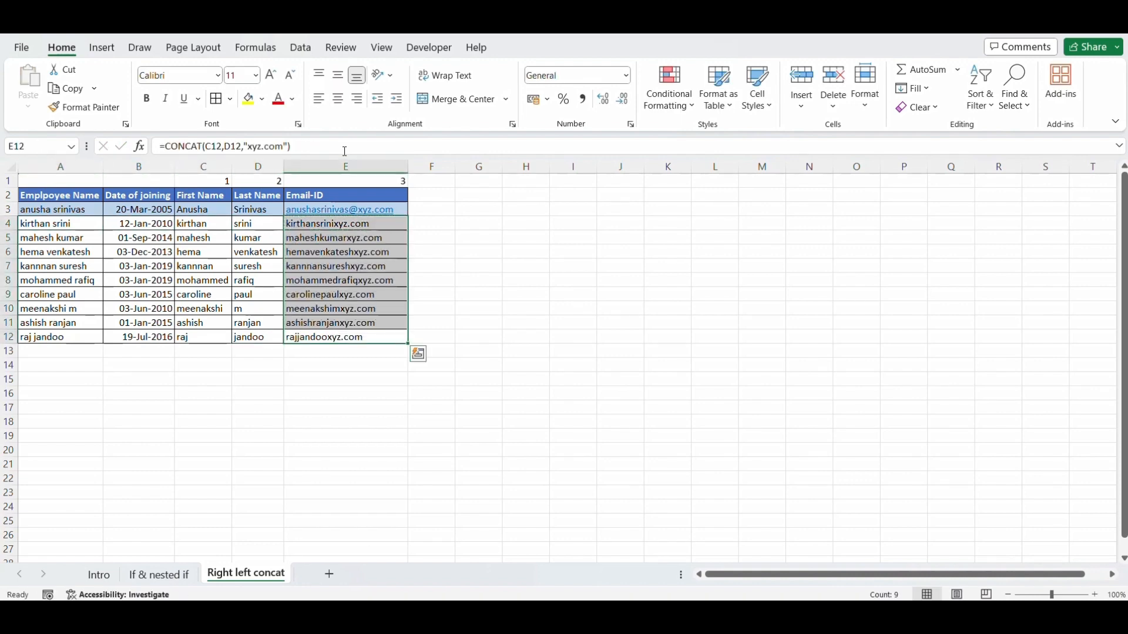
Review the First Name, Last Name and Email-ID formulas in row 4 across C4:E4.
key(ctrl+Up)
key(Left)
key(Left)
key(Down)
key(Down)
key(Down)
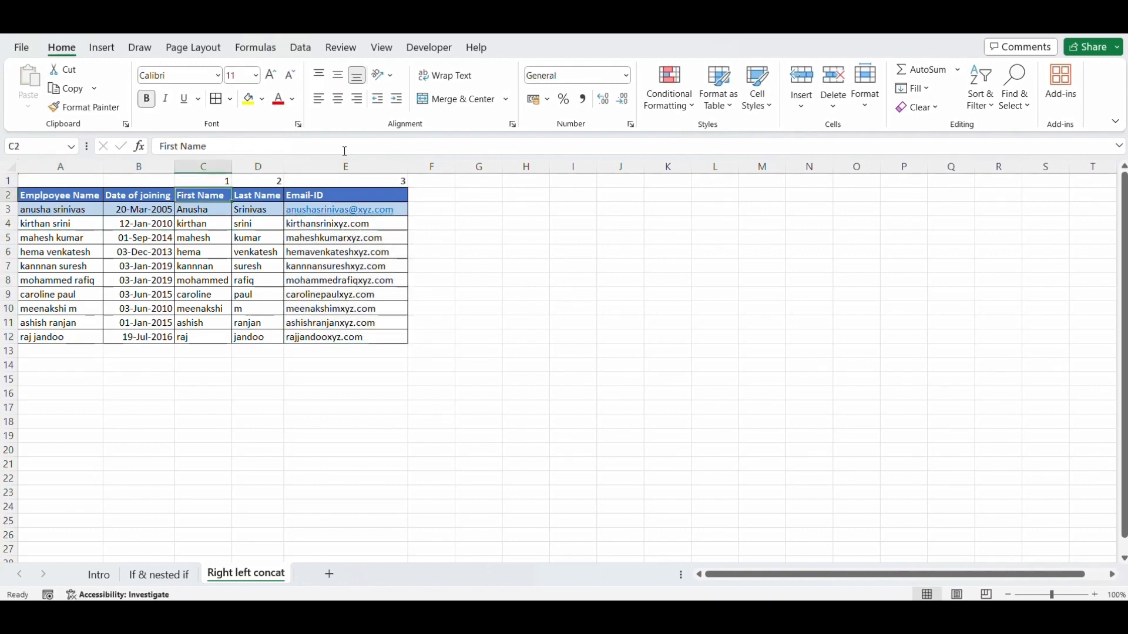
key(Right)
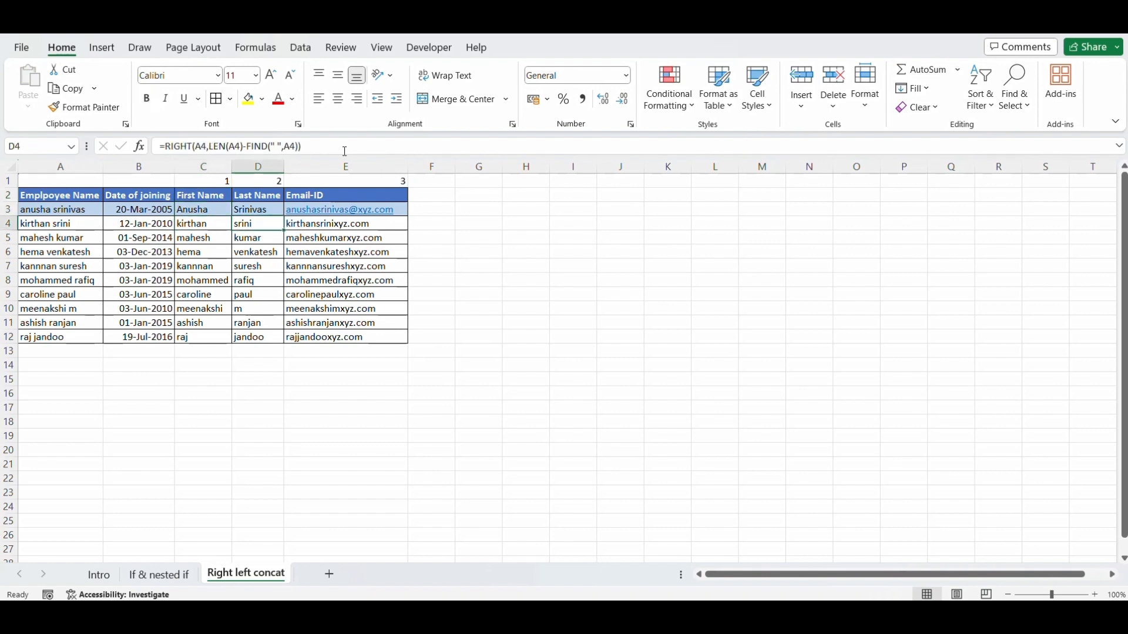
key(Right)
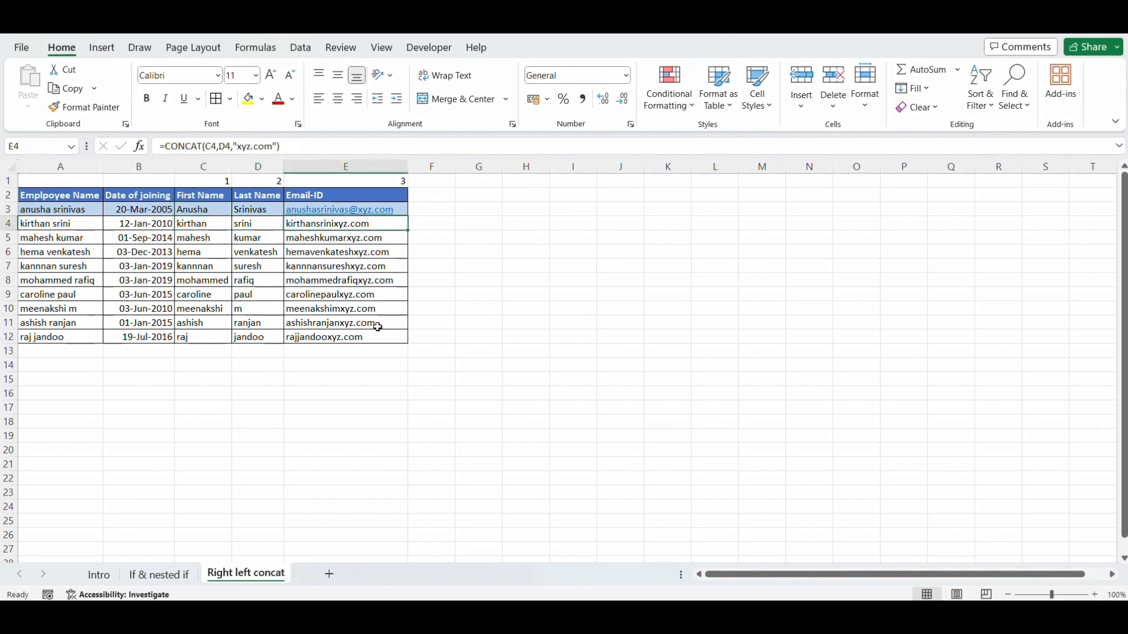